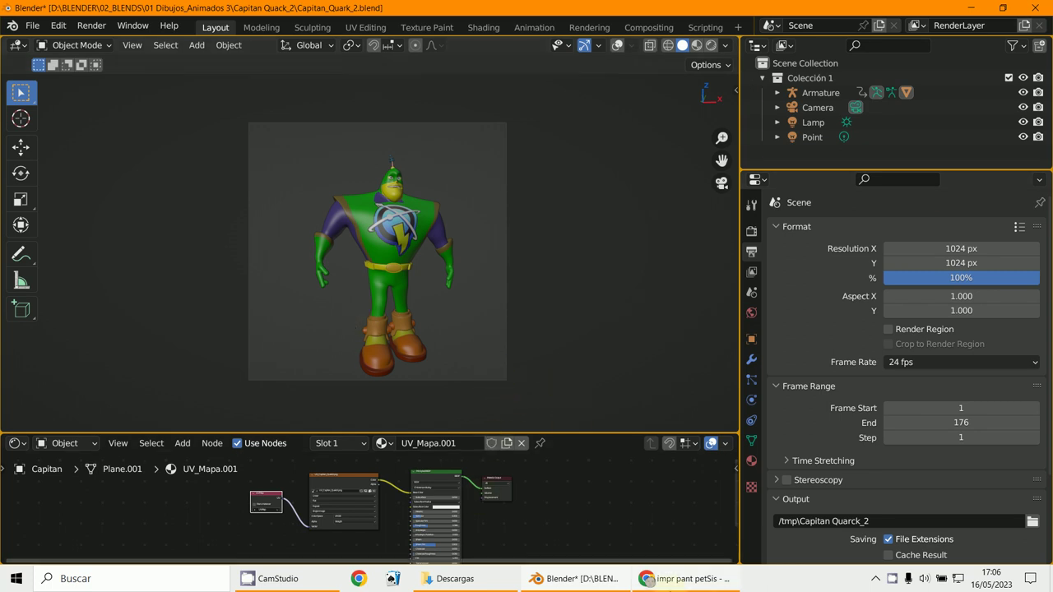
Switch to Chrome and examine the pictures showing where the Impr Pant/PetSis key sits on different keyboards.
{"action": "left_click", "coordinate": [674, 580]}
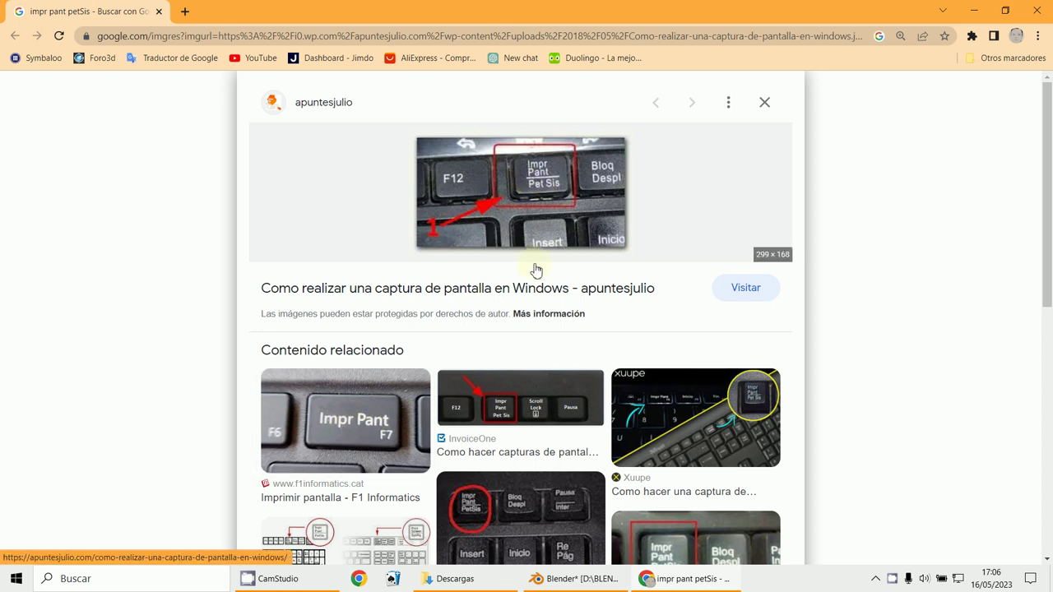
{"action": "scroll", "coordinate": [536, 290], "scroll_direction": "down", "scroll_amount": 4}
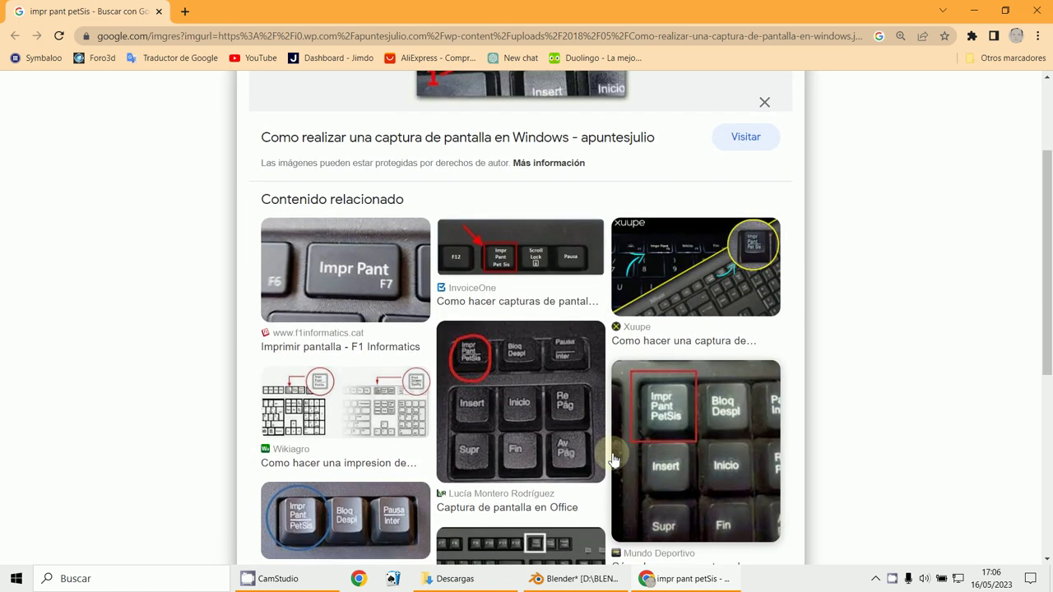
{"action": "scroll", "coordinate": [535, 290], "scroll_direction": "down", "scroll_amount": 1}
{"action": "scroll", "coordinate": [536, 290], "scroll_direction": "up", "scroll_amount": 2}
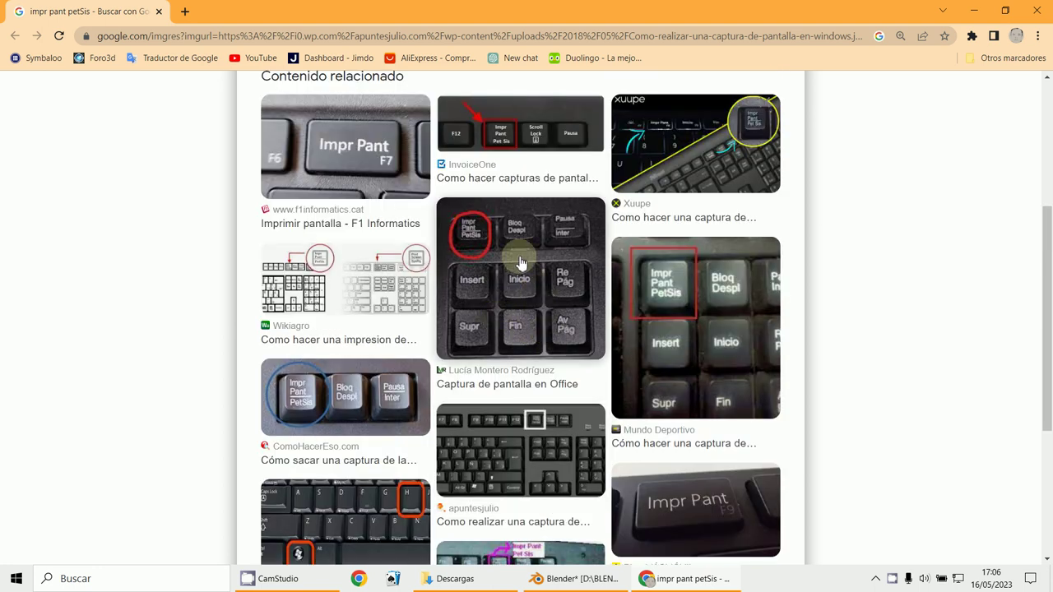
{"action": "scroll", "coordinate": [531, 299], "scroll_direction": "down", "scroll_amount": 3}
{"action": "scroll", "coordinate": [396, 248], "scroll_direction": "down", "scroll_amount": 1}
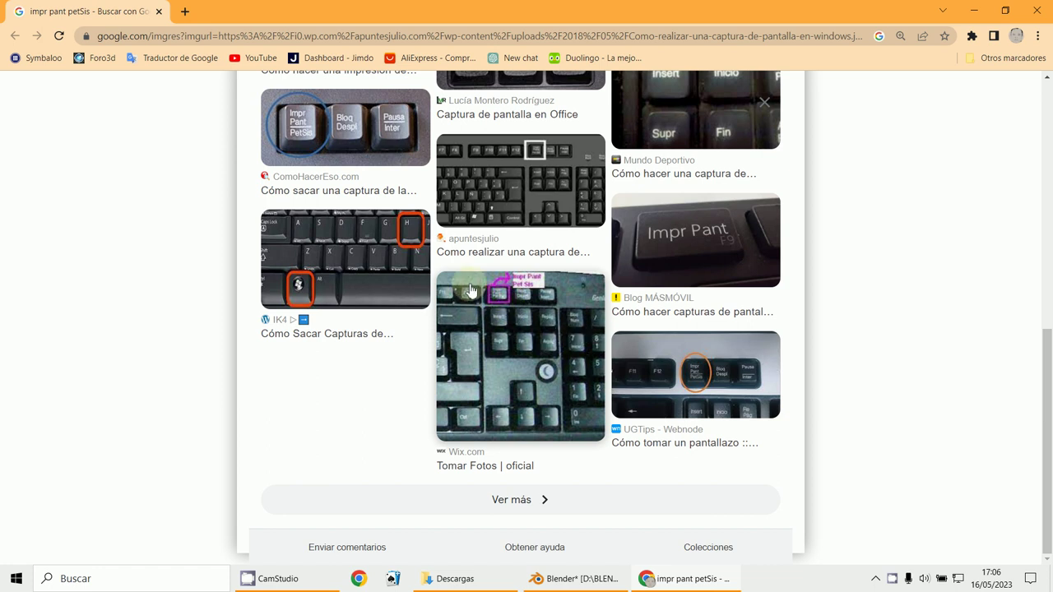
{"action": "left_click", "coordinate": [973, 11]}
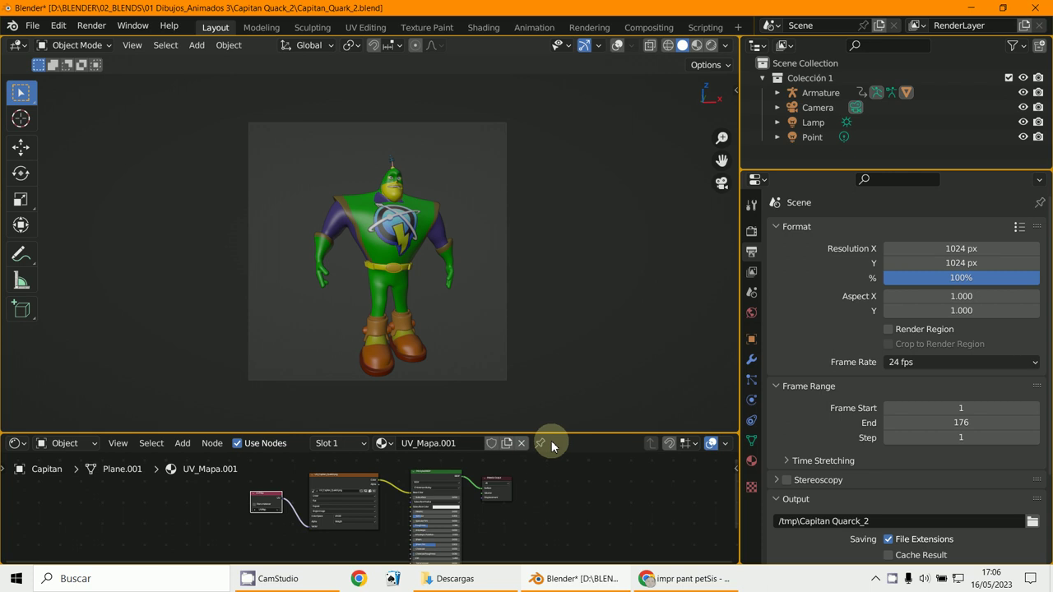
Enlarge the Shader Editor area slightly at the expense of the 3D viewport above it.
{"action": "left_click_drag", "start_coordinate": [554, 431], "coordinate": [571, 396]}
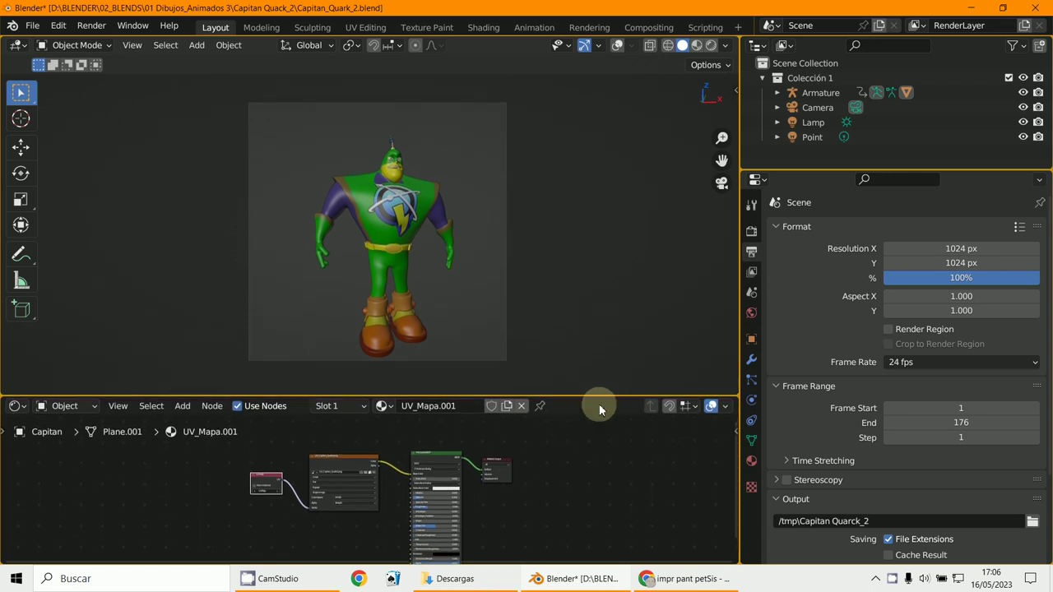
{"action": "left_click", "coordinate": [135, 27]}
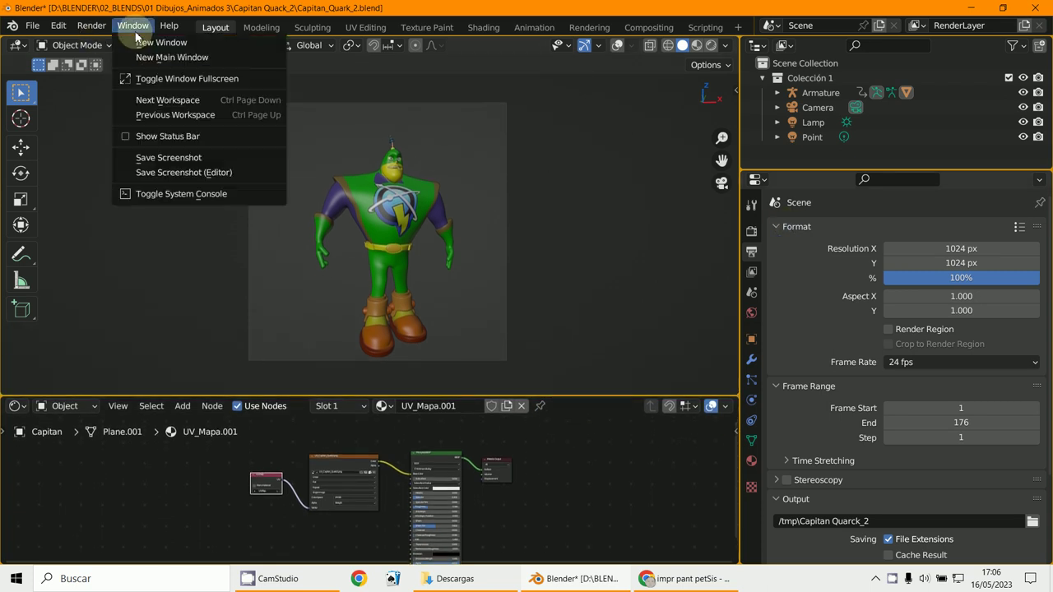
{"action": "left_click", "coordinate": [178, 160]}
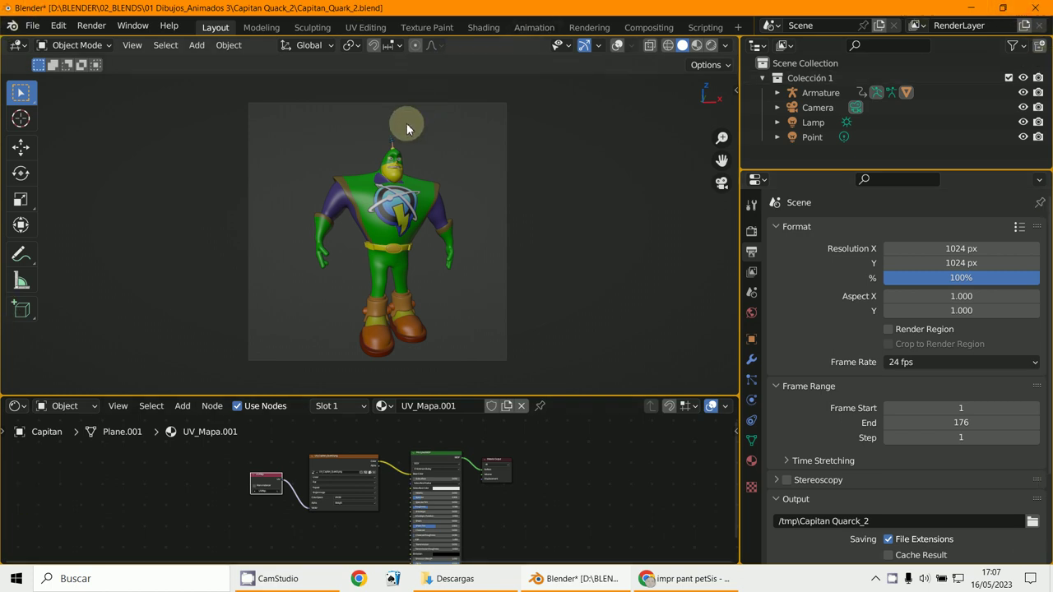
{"action": "left_click", "coordinate": [92, 25]}
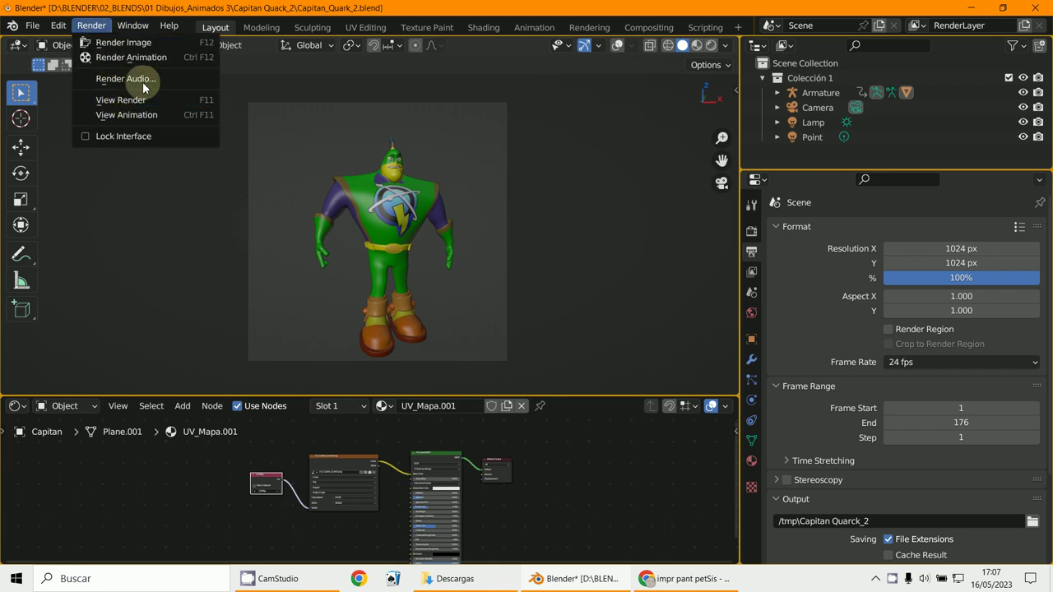
{"action": "key", "text": "Escape"}
Save a screenshot of the whole Blender window as 11.png in the Downloads folder.
{"action": "left_click", "coordinate": [133, 26]}
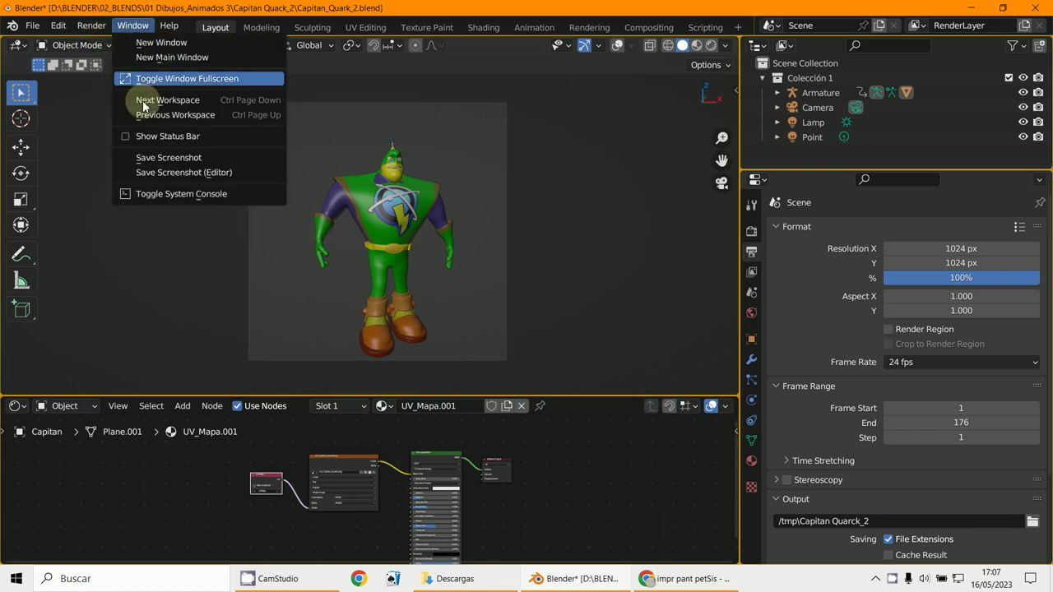
{"action": "left_click", "coordinate": [168, 157]}
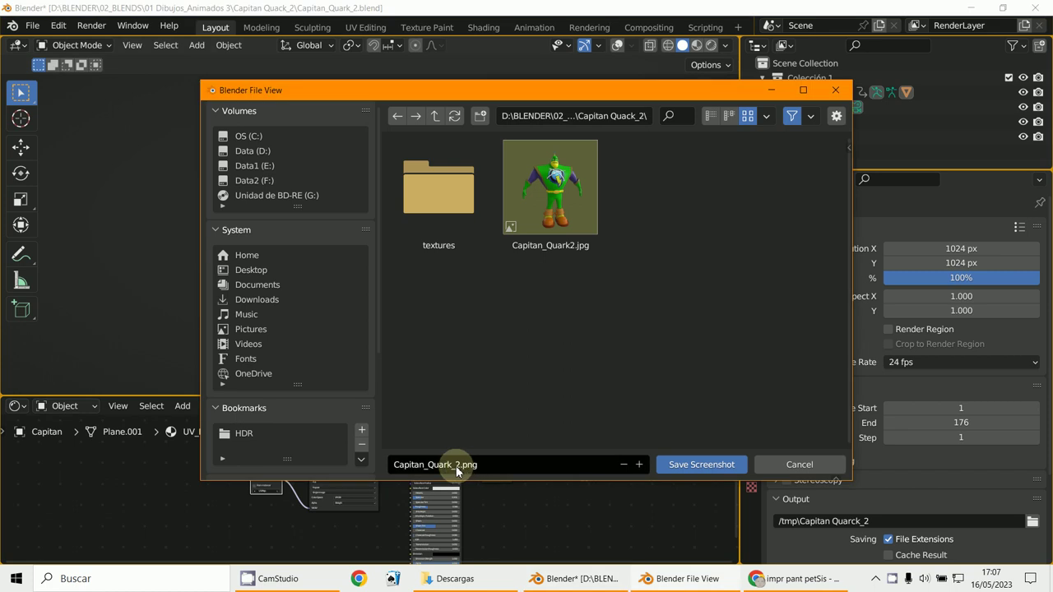
{"action": "left_click", "coordinate": [254, 299]}
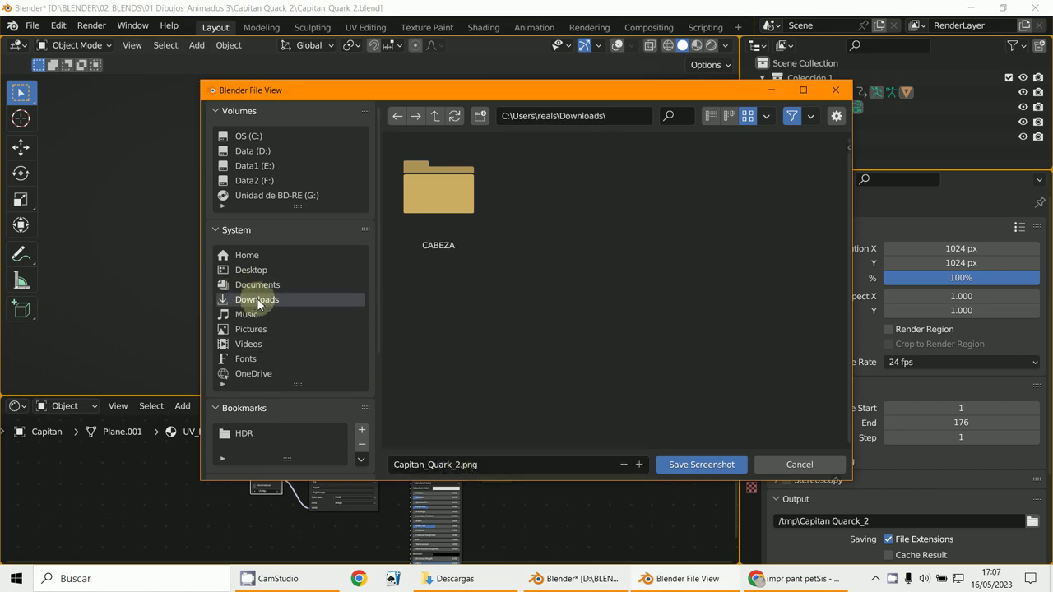
{"action": "left_click", "coordinate": [454, 466]}
{"action": "left_click_drag", "start_coordinate": [461, 465], "coordinate": [375, 469]}
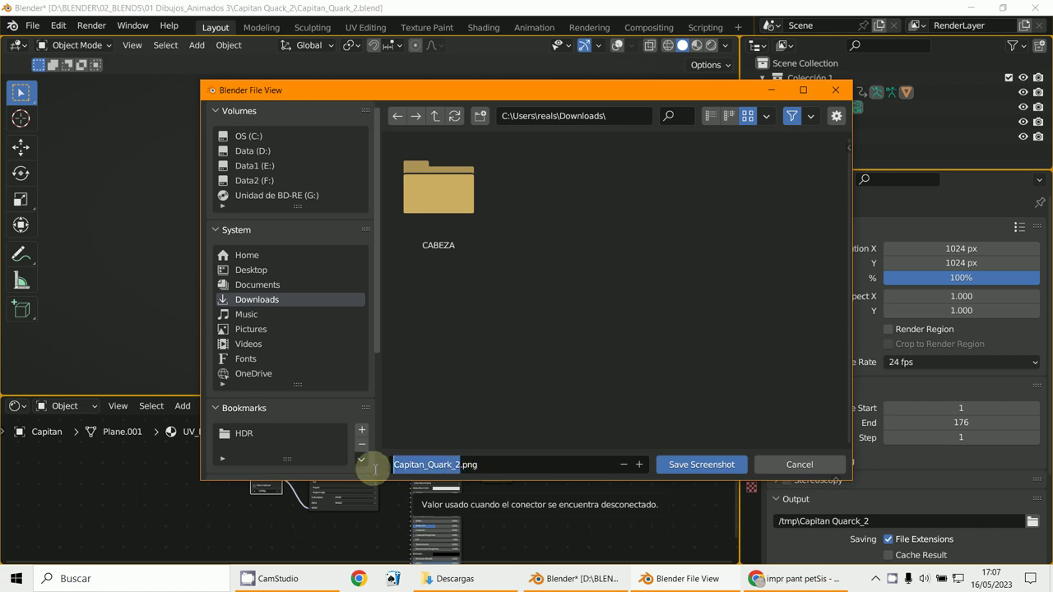
{"action": "type", "text": "11"}
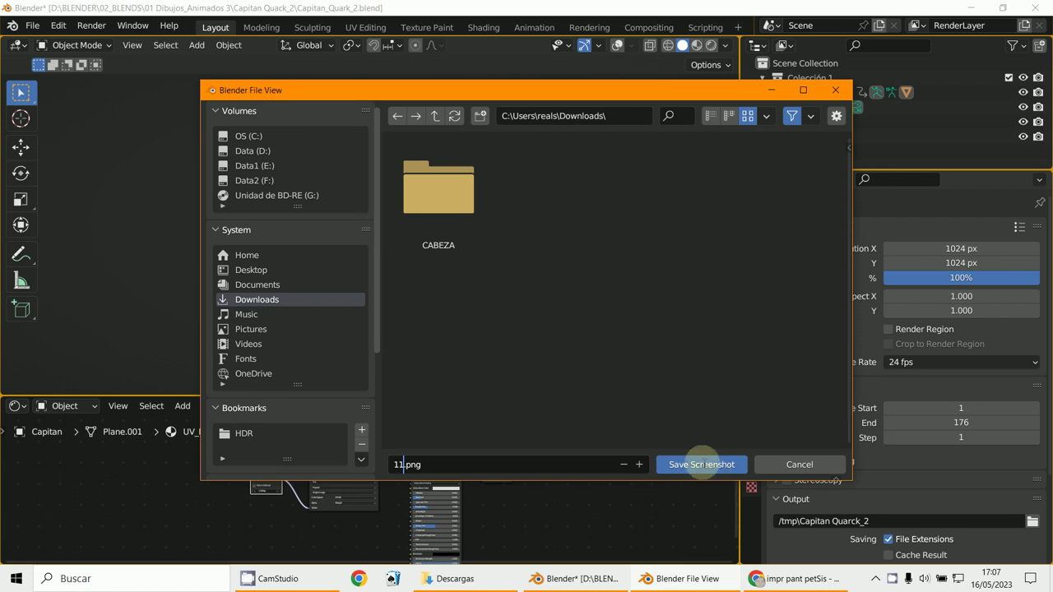
{"action": "left_click", "coordinate": [703, 464]}
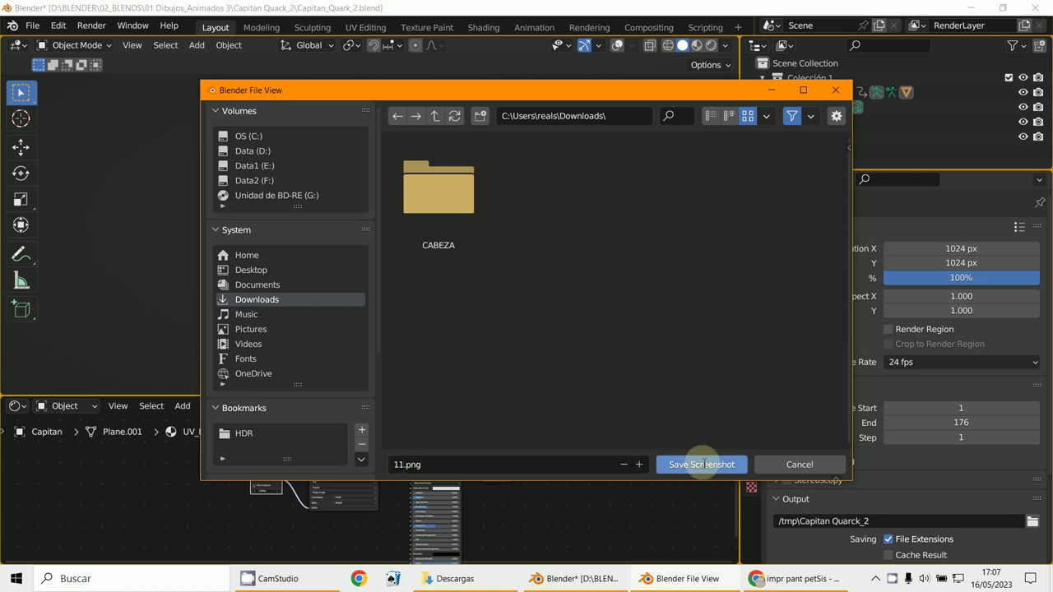
Switch to the Descargas folder in File Explorer, view the saved image 11 and delete the file.
{"action": "left_click", "coordinate": [445, 580]}
{"action": "left_click", "coordinate": [244, 168]}
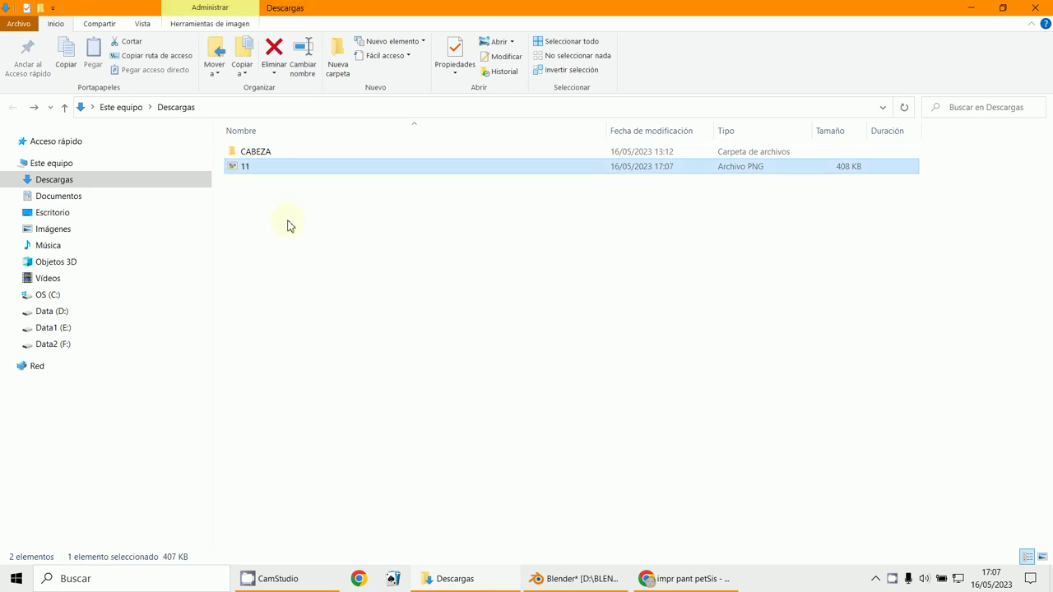
{"action": "double_click", "coordinate": [243, 169]}
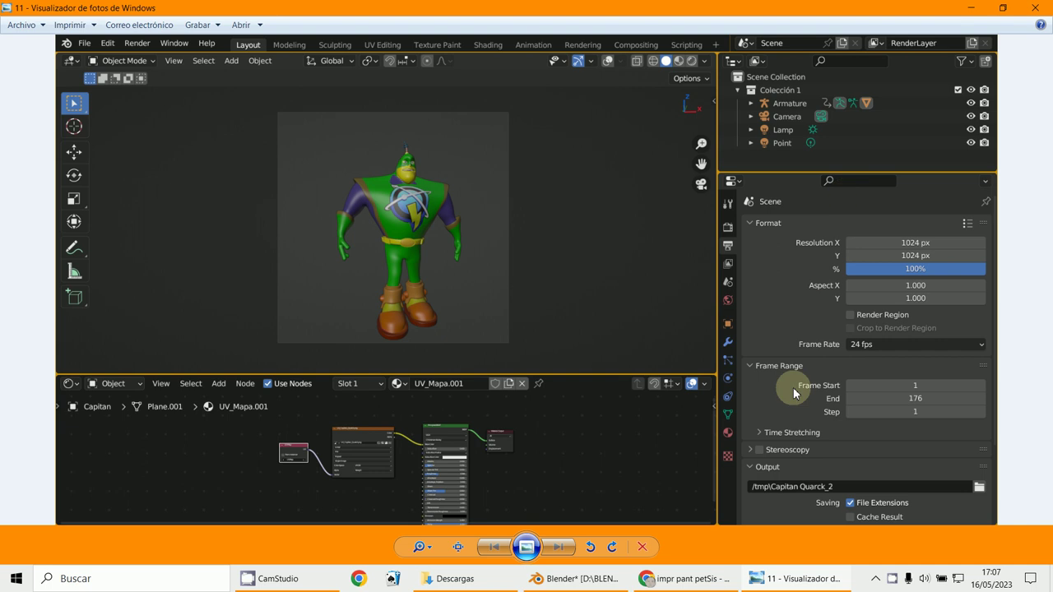
{"action": "left_click", "coordinate": [1035, 8]}
{"action": "right_click", "coordinate": [239, 171]}
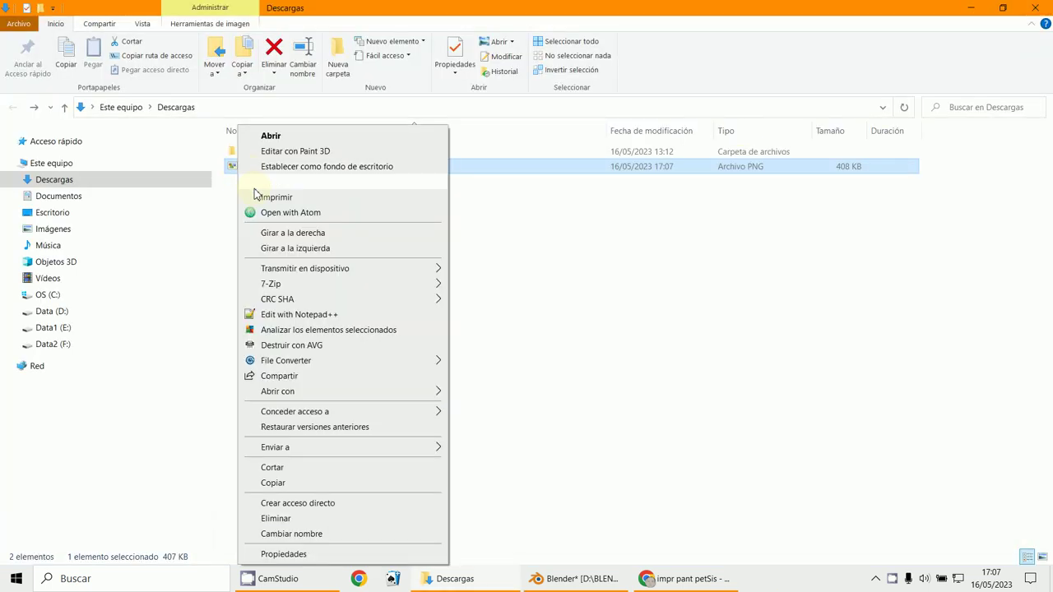
{"action": "left_click", "coordinate": [280, 517]}
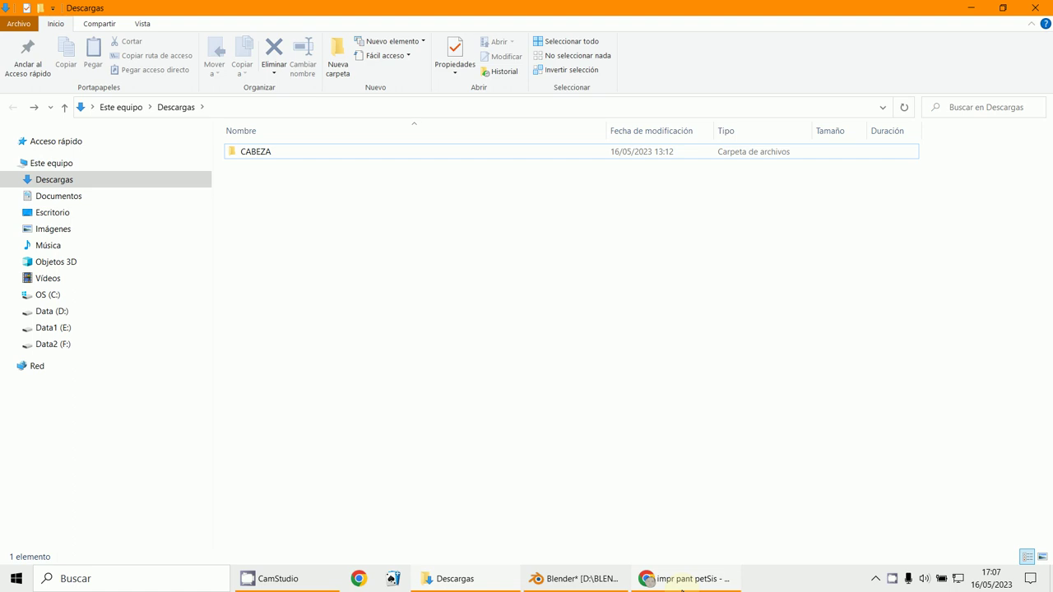
Switch back to Blender and save an editor-only screenshot of the Outliner as 11.png in the Downloads folder.
{"action": "left_click", "coordinate": [576, 578]}
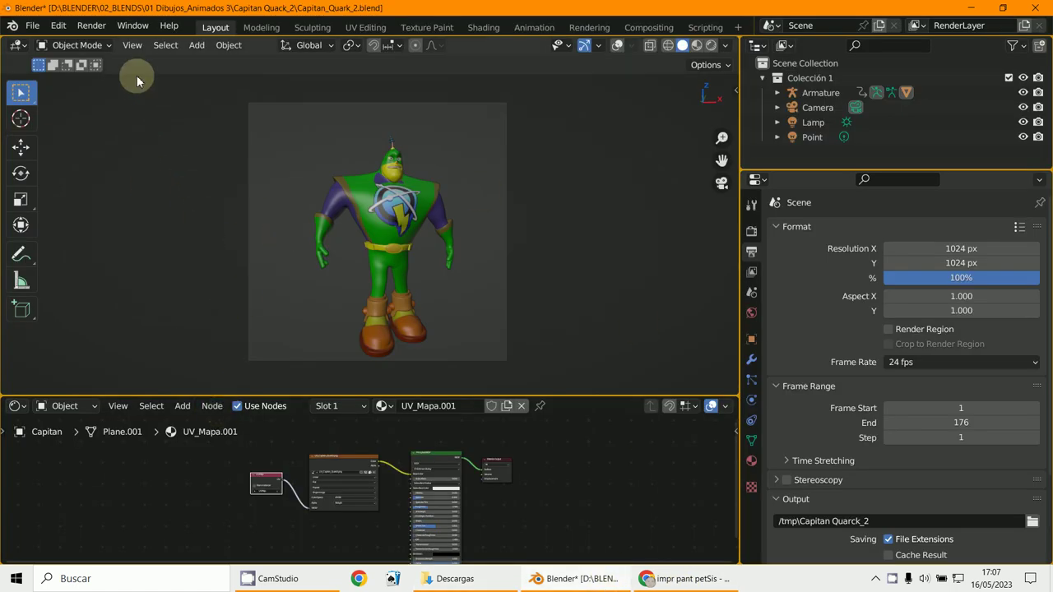
{"action": "left_click", "coordinate": [137, 27]}
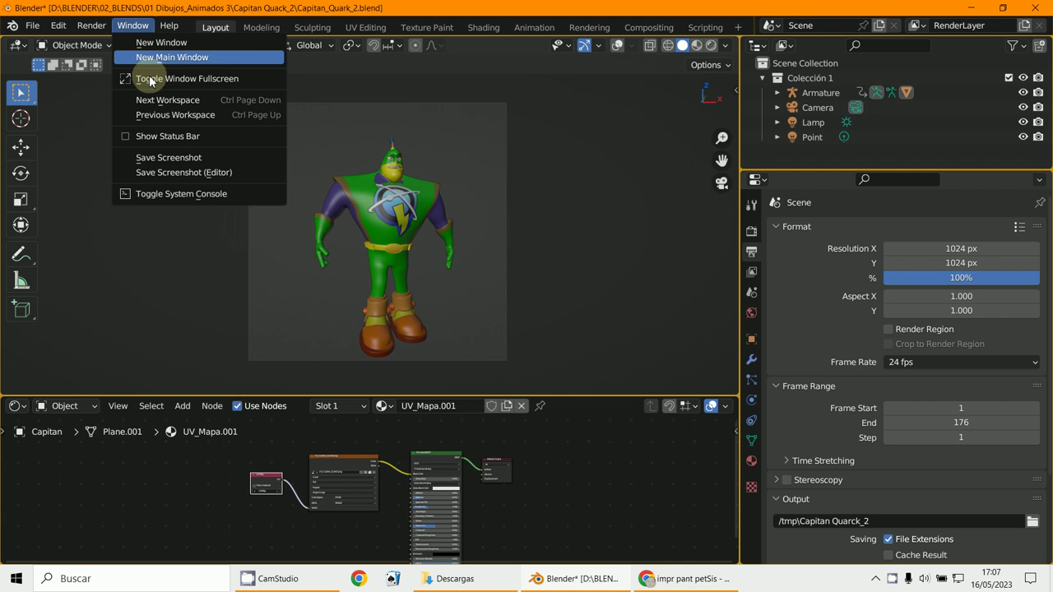
{"action": "left_click", "coordinate": [211, 169]}
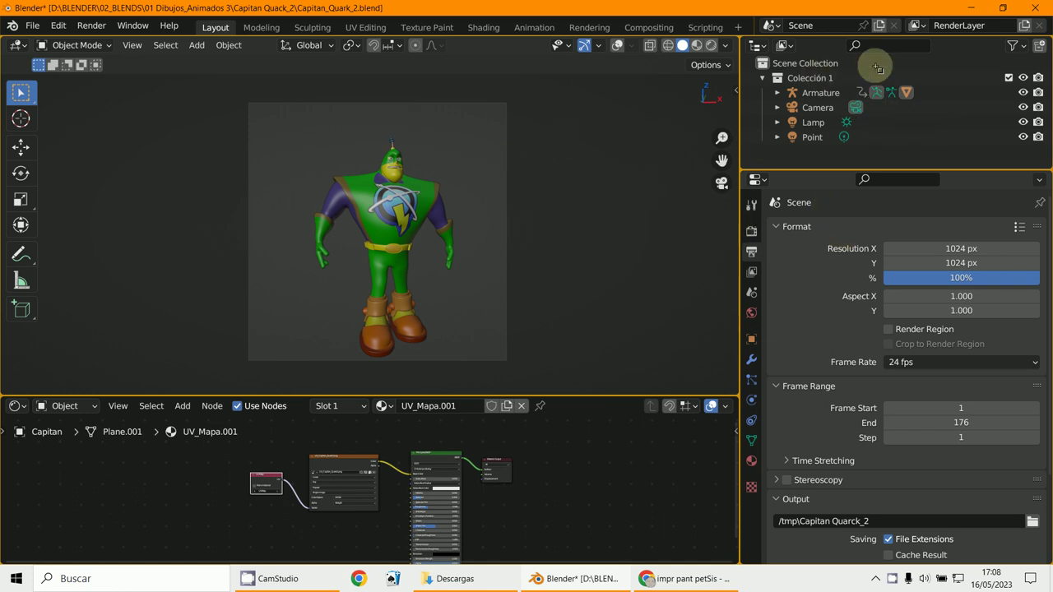
{"action": "left_click", "coordinate": [899, 121]}
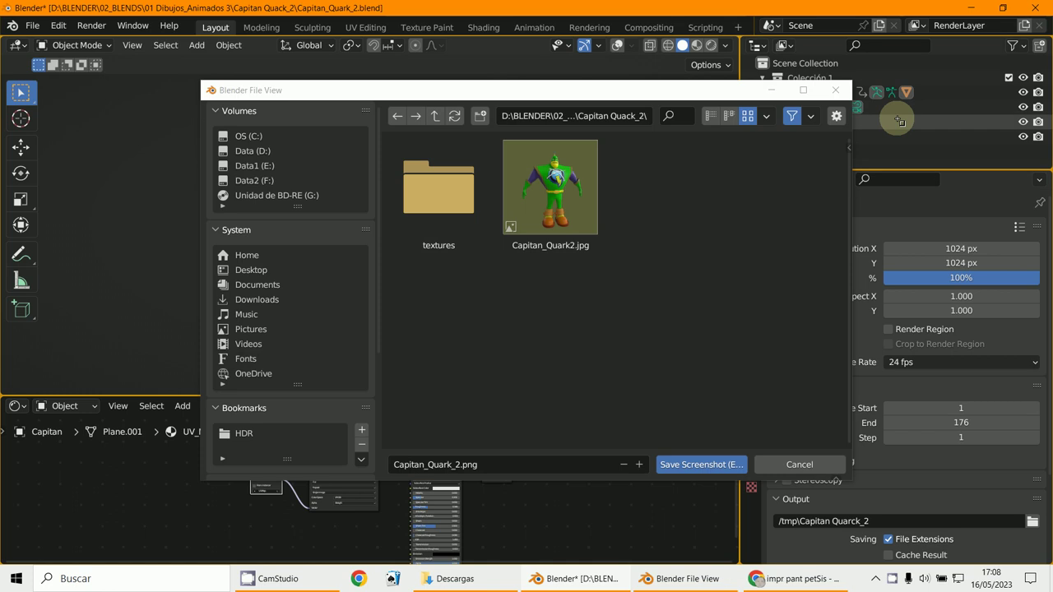
{"action": "left_click", "coordinate": [263, 301]}
{"action": "left_click", "coordinate": [428, 465]}
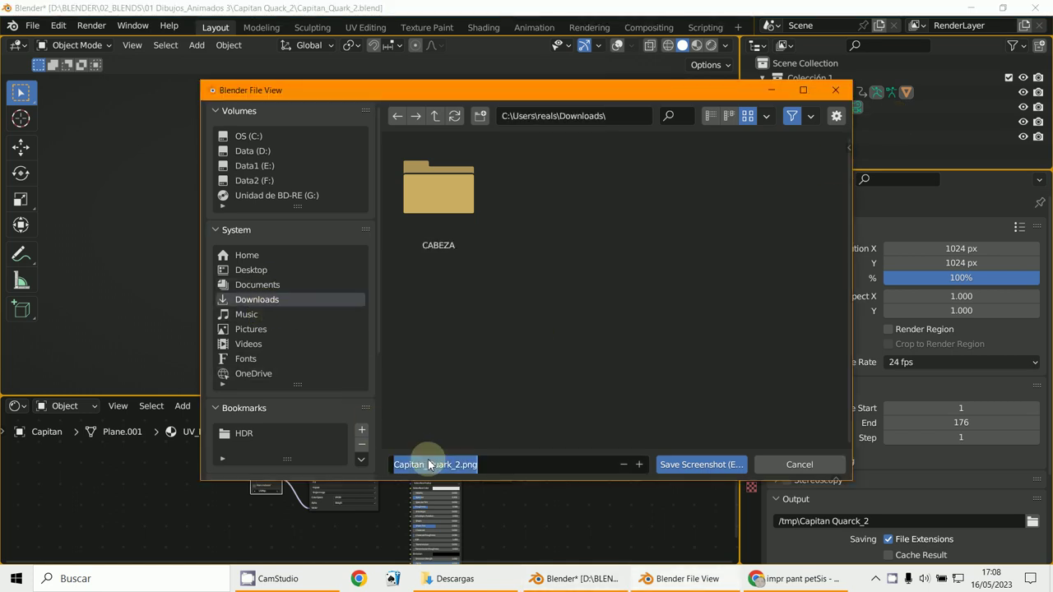
{"action": "type", "text": "11"}
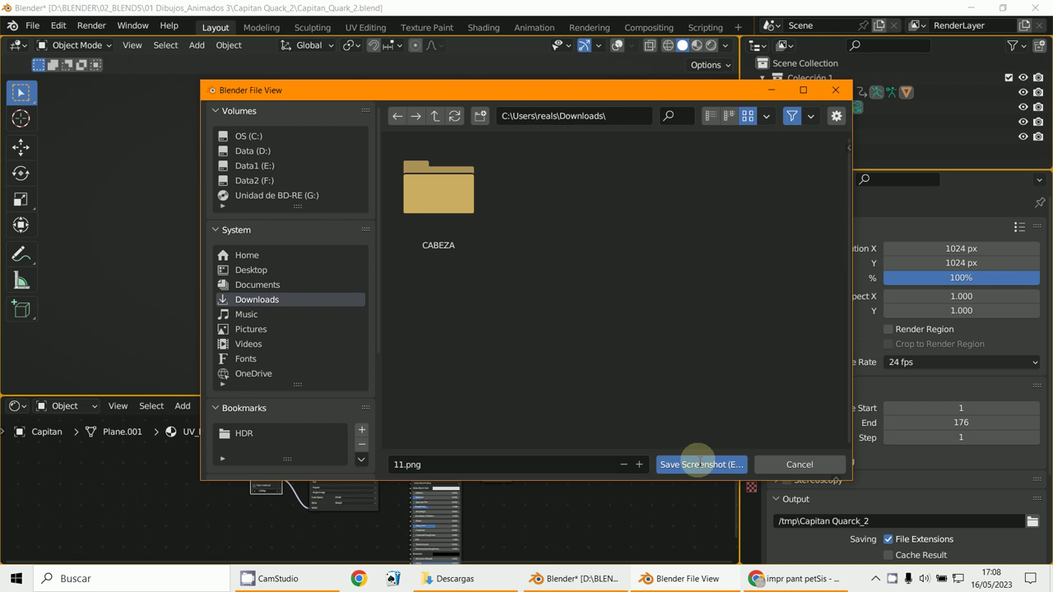
{"action": "left_click", "coordinate": [697, 463]}
Switch to the Descargas folder in File Explorer and view the saved Outliner screenshot 11.
{"action": "left_click", "coordinate": [455, 579]}
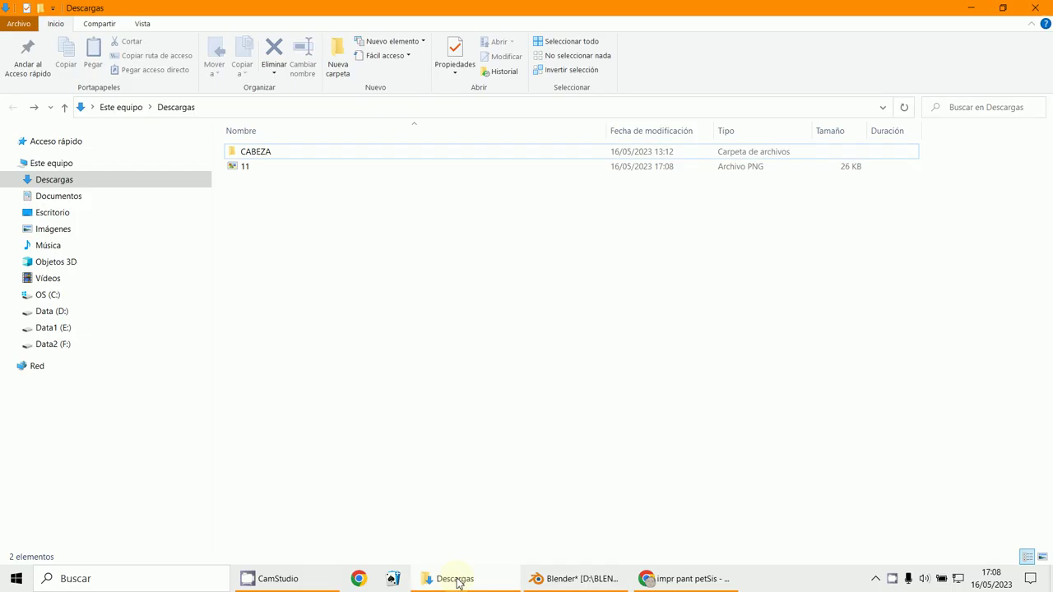
{"action": "double_click", "coordinate": [244, 169]}
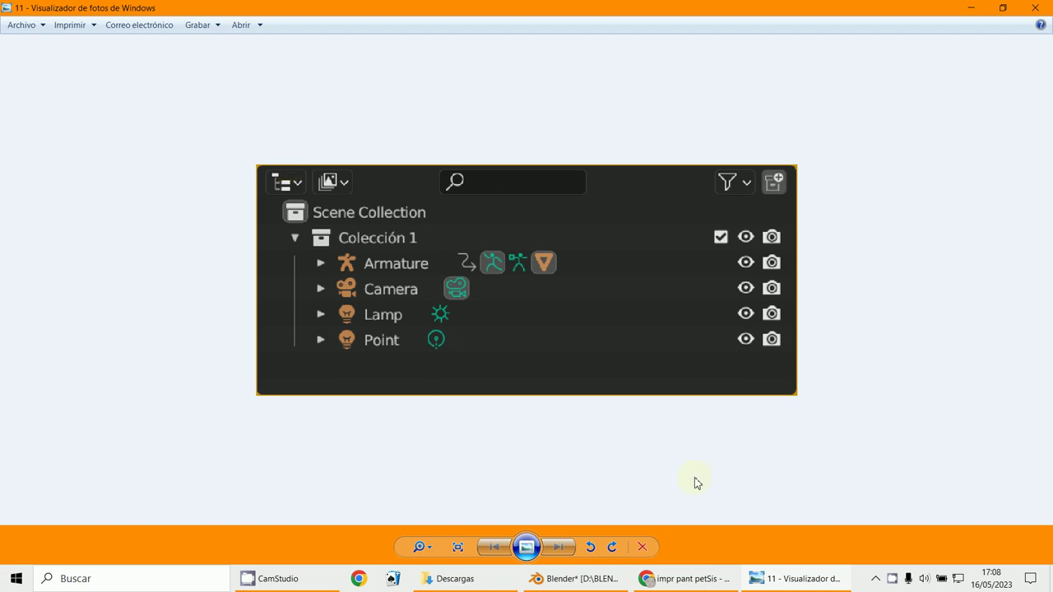
Close the "impr pant petSis" search tab in Chrome and switch back to Blender.
{"action": "left_click", "coordinate": [685, 580]}
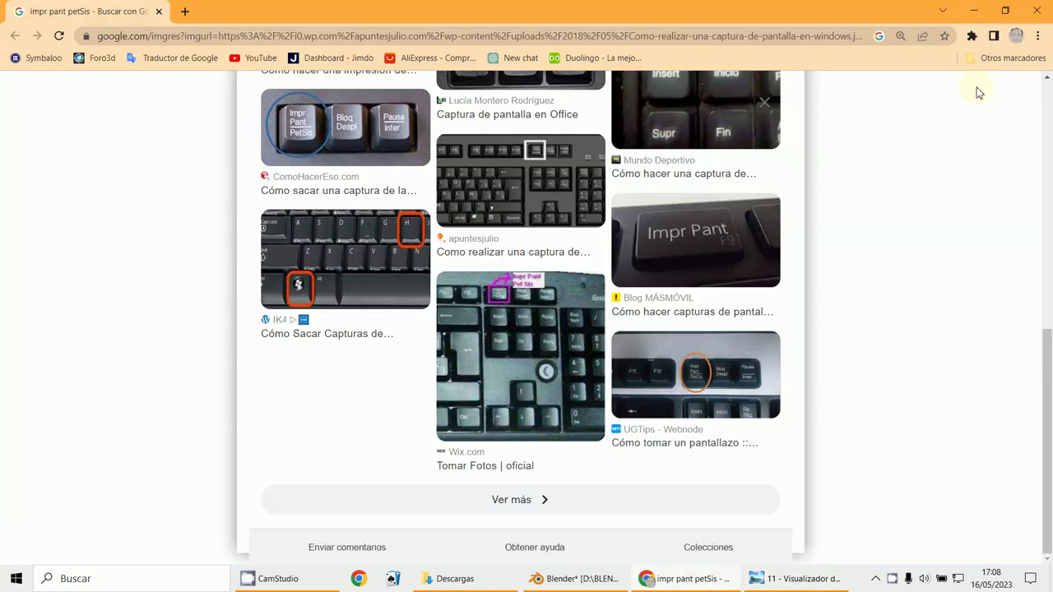
{"action": "left_click", "coordinate": [159, 12]}
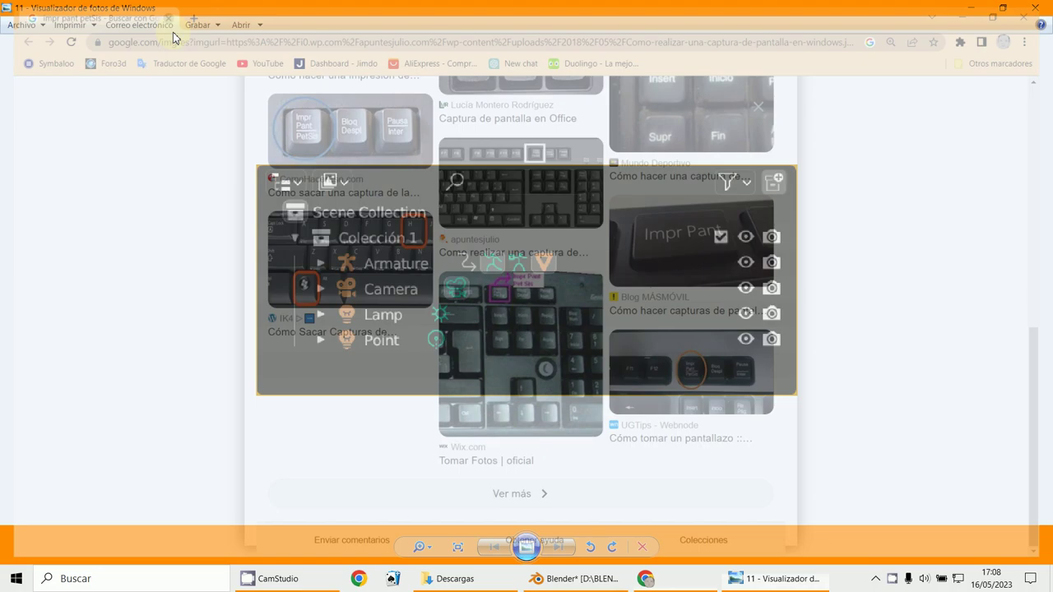
{"action": "key", "text": "alt+Tab"}
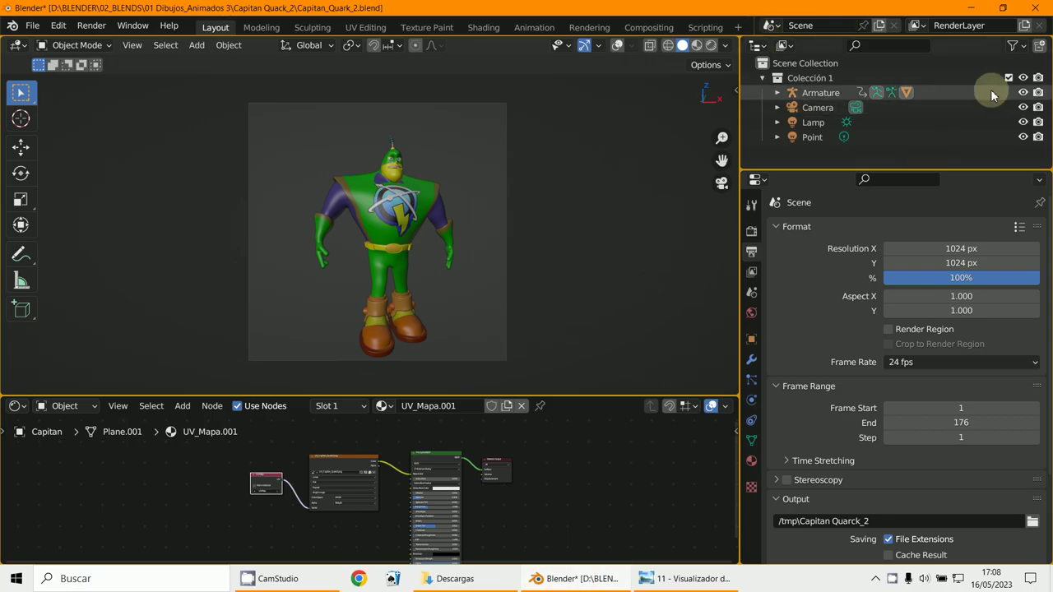
Enlarge the Shader Editor in height and width so the whole UV_Mapa.001 node tree fits legibly, keeping a strip of the 3D viewport above.
{"action": "left_click_drag", "start_coordinate": [576, 396], "coordinate": [606, 153]}
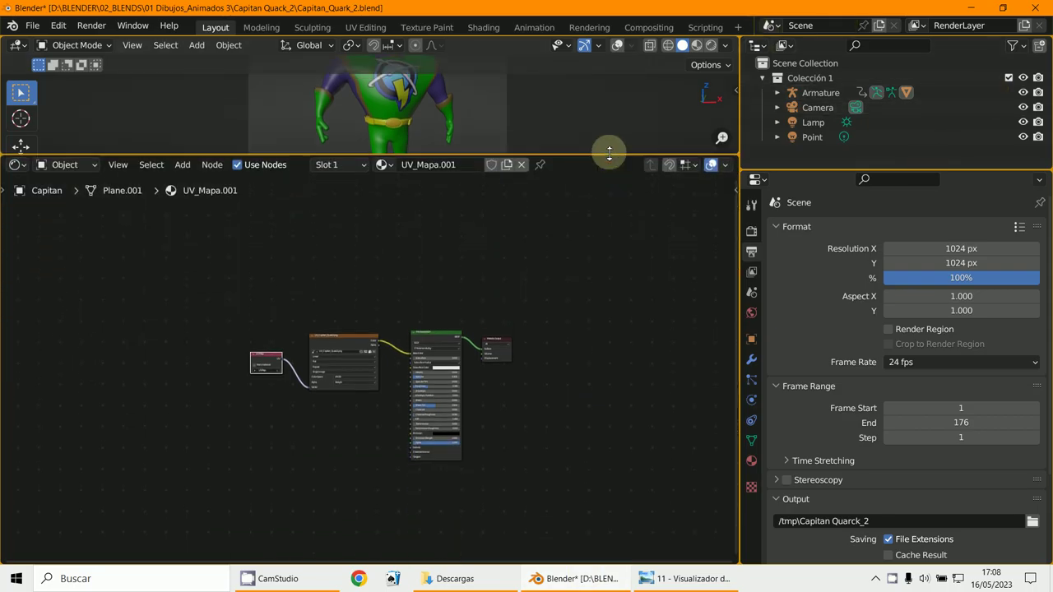
{"action": "scroll", "coordinate": [578, 357], "scroll_direction": "up", "scroll_amount": 4}
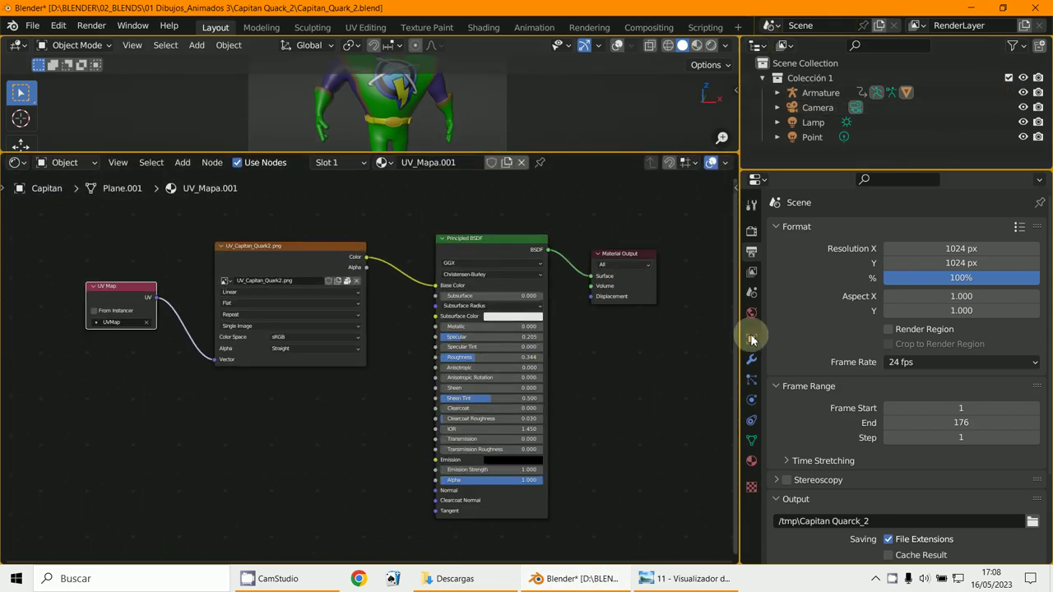
{"action": "left_click_drag", "start_coordinate": [738, 335], "coordinate": [923, 345]}
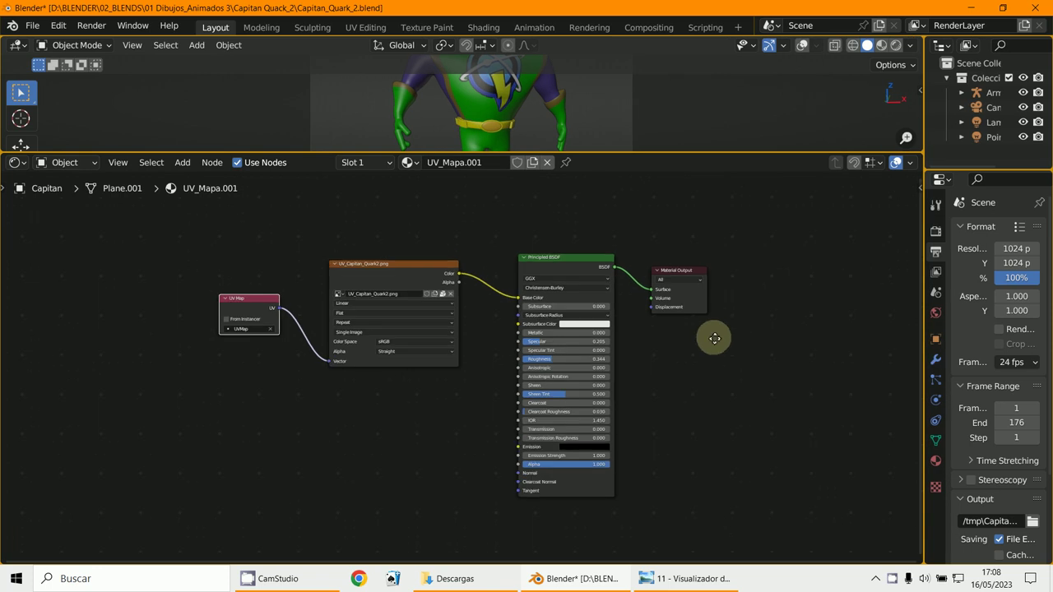
{"action": "middle_click_drag", "start_coordinate": [712, 336], "coordinate": [702, 340]}
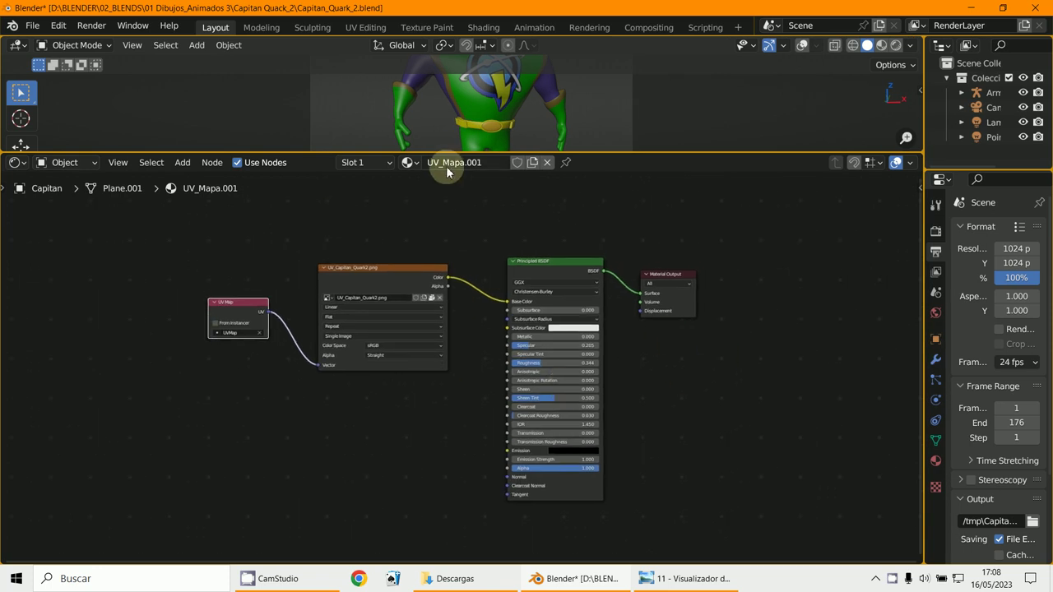
{"action": "left_click_drag", "start_coordinate": [444, 147], "coordinate": [448, 191]}
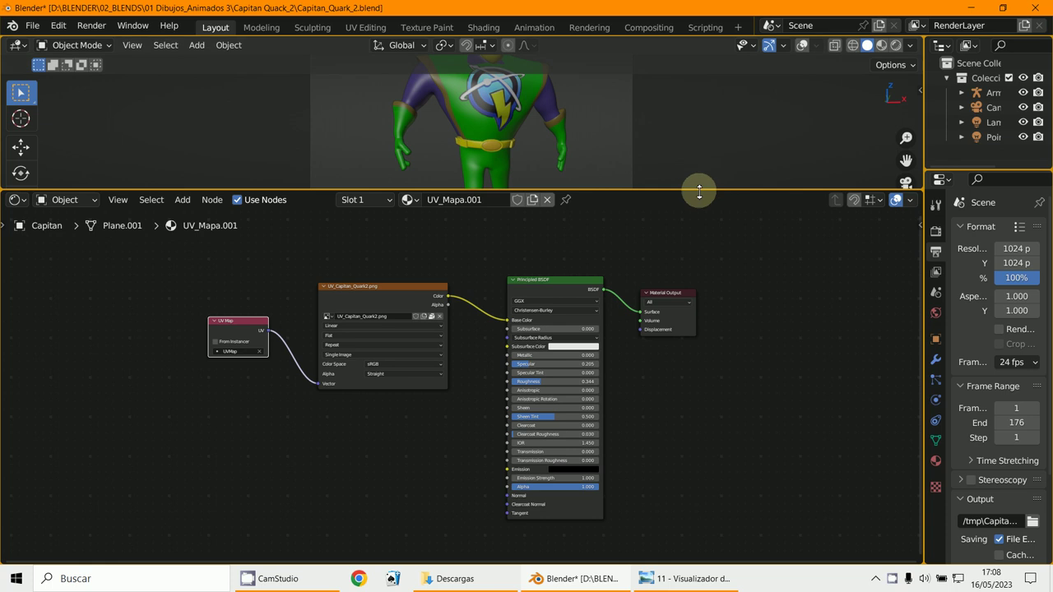
Extend the Shader Editor further upward over the 3D viewport and magnify the UV_Mapa.001 node tree to fill it.
{"action": "left_click_drag", "start_coordinate": [698, 190], "coordinate": [700, 124]}
{"action": "scroll", "coordinate": [734, 230], "scroll_direction": "up", "scroll_amount": 1}
{"action": "scroll", "coordinate": [734, 231], "scroll_direction": "up", "scroll_amount": 1}
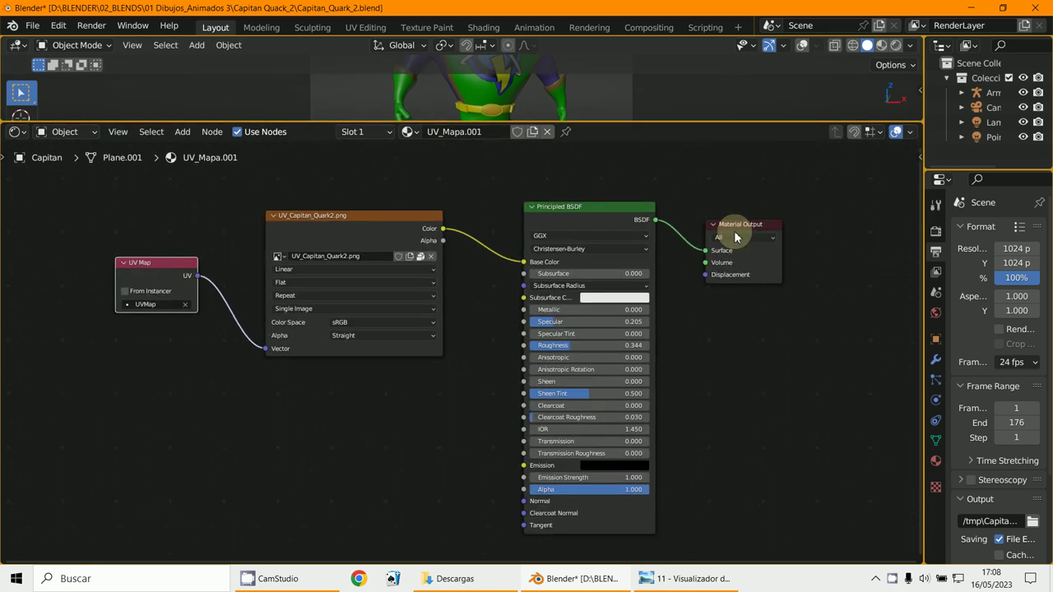
{"action": "scroll", "coordinate": [428, 329], "scroll_direction": "down", "scroll_amount": 1}
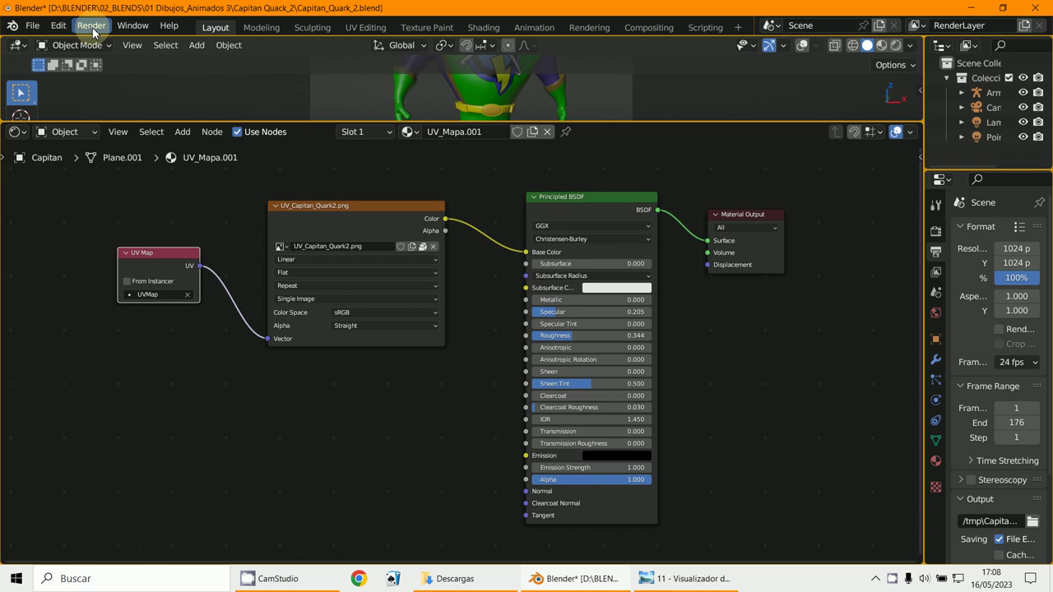
Save an editor-only screenshot of the Shader Editor as 12.png in the Downloads folder.
{"action": "left_click", "coordinate": [132, 26]}
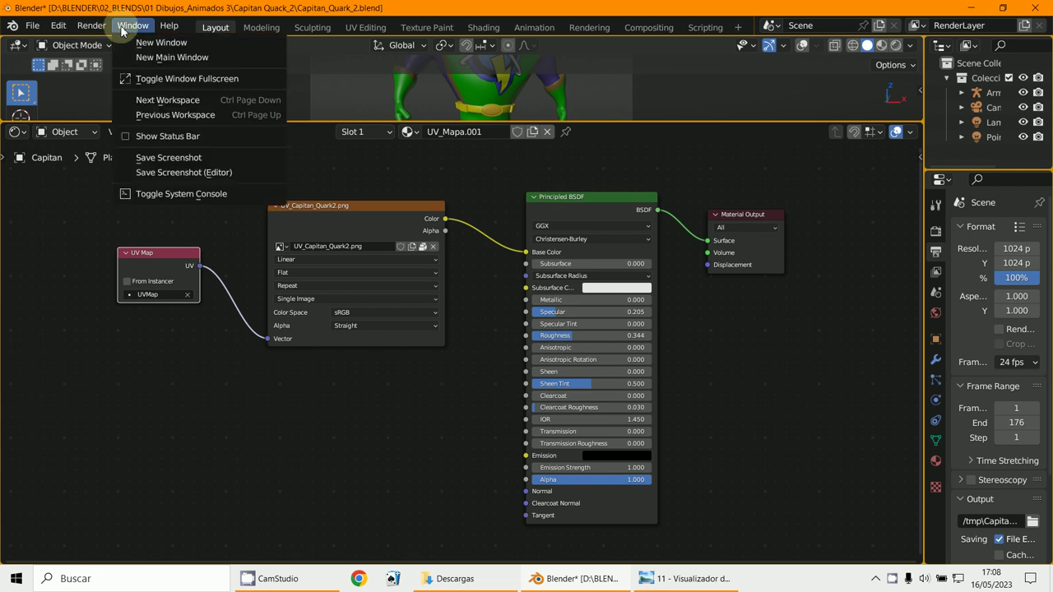
{"action": "left_click", "coordinate": [159, 171]}
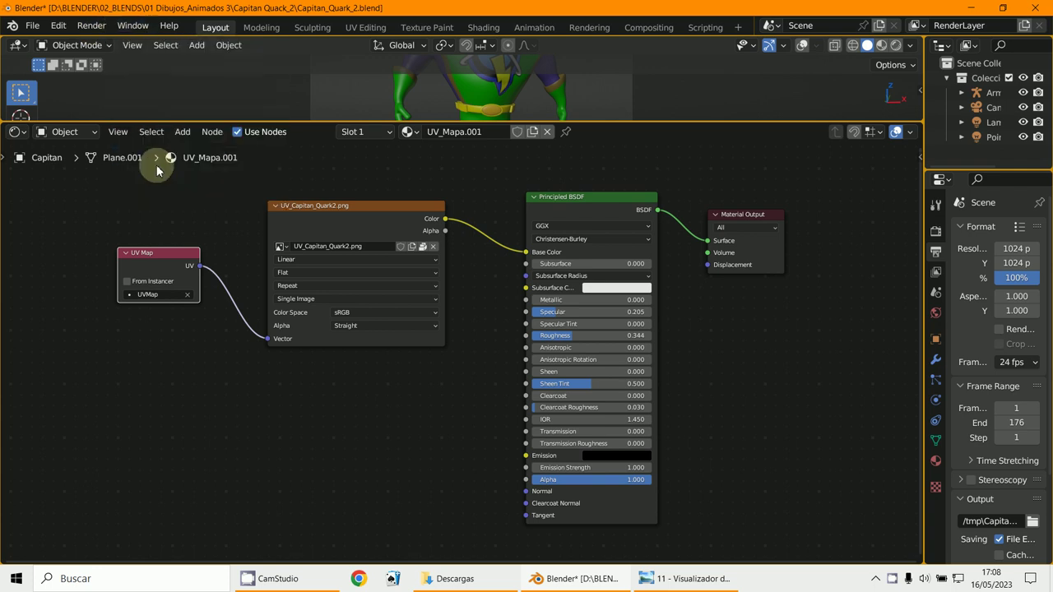
{"action": "left_click", "coordinate": [341, 421]}
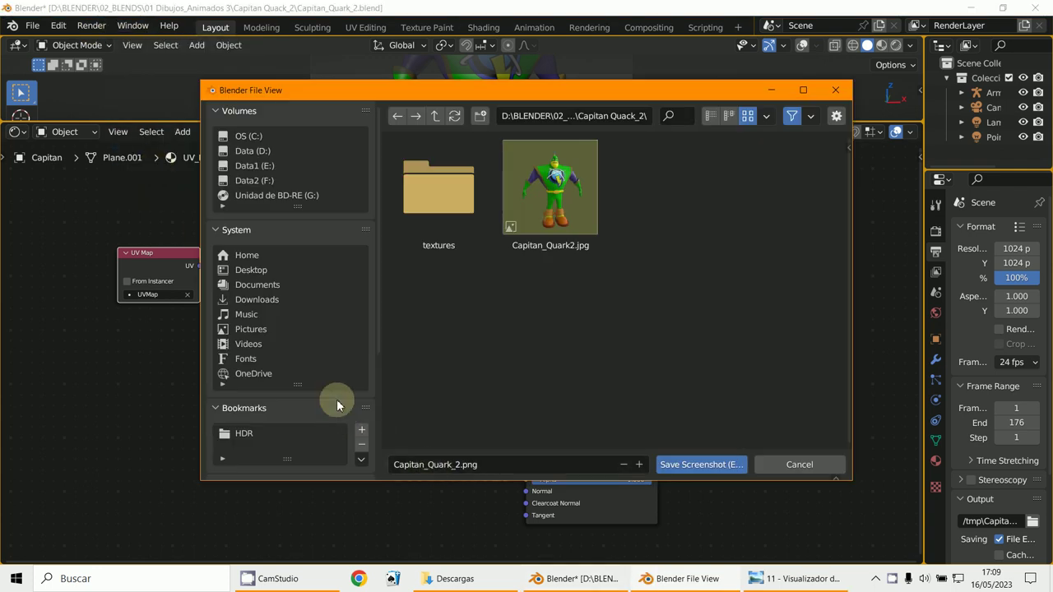
{"action": "left_click", "coordinate": [264, 298]}
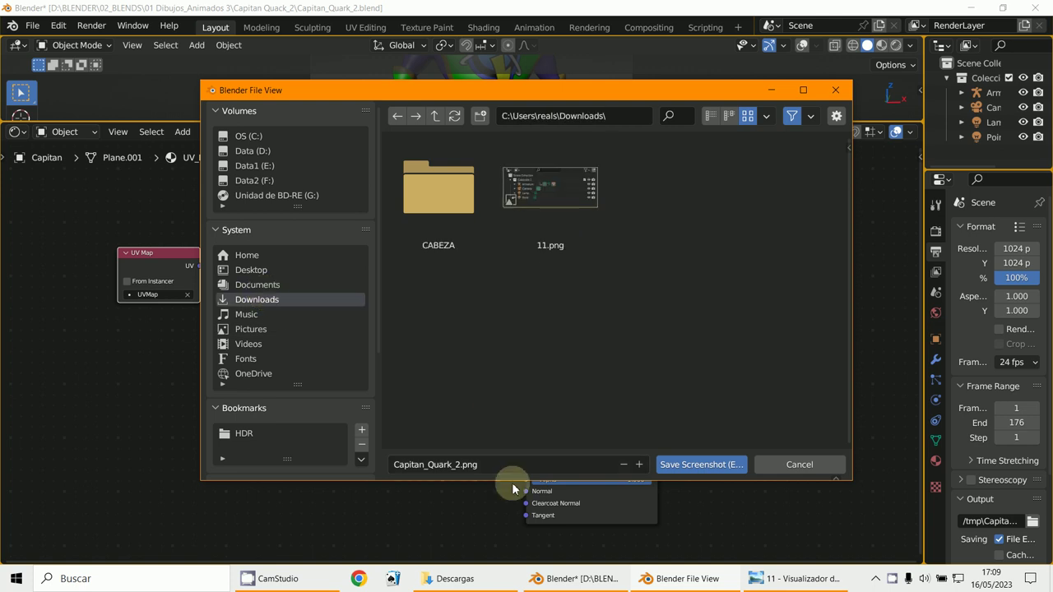
{"action": "left_click", "coordinate": [440, 470]}
{"action": "type", "text": "12"}
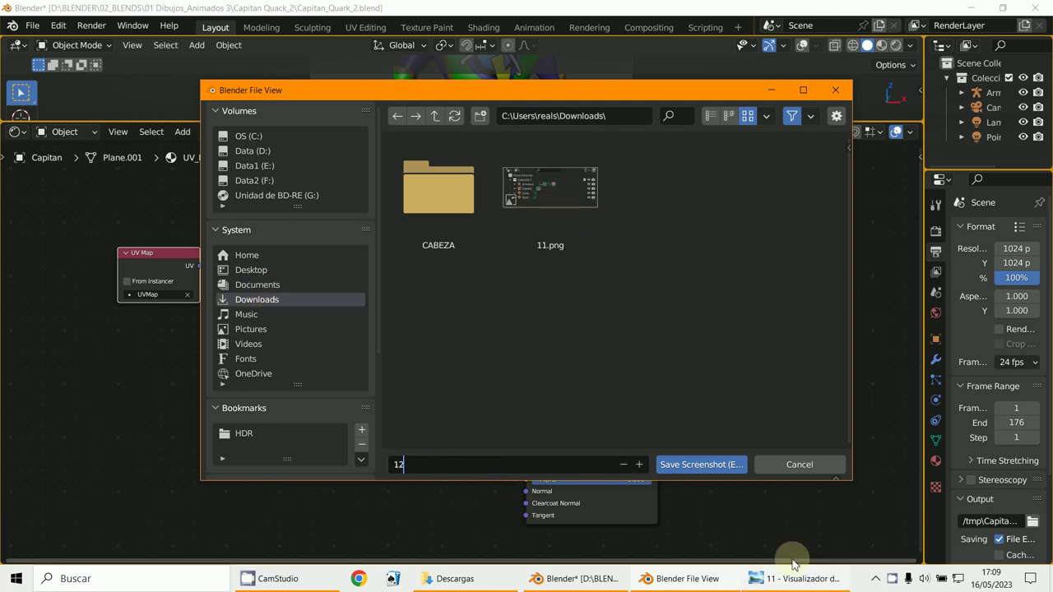
{"action": "left_click", "coordinate": [696, 466]}
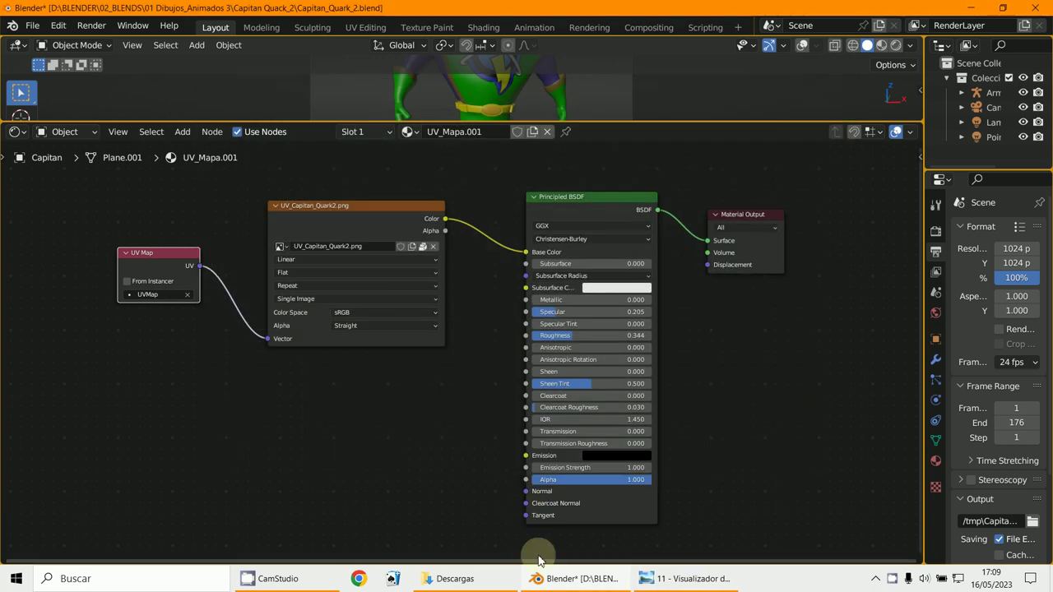
Switch to the Descargas folder in File Explorer, open screenshot 12 and examine the captured node tree.
{"action": "left_click", "coordinate": [477, 583]}
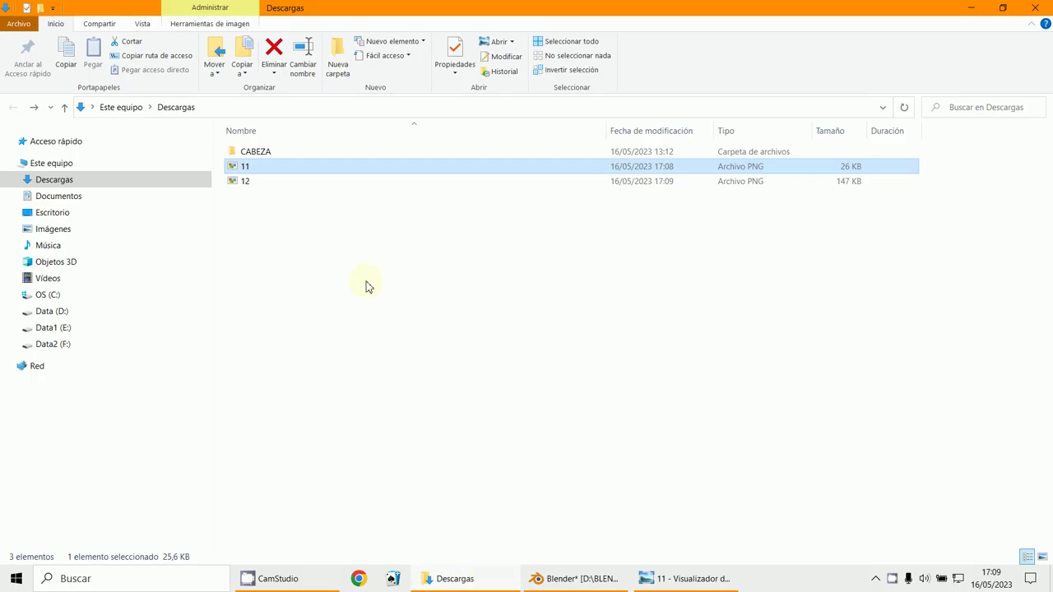
{"action": "double_click", "coordinate": [239, 181]}
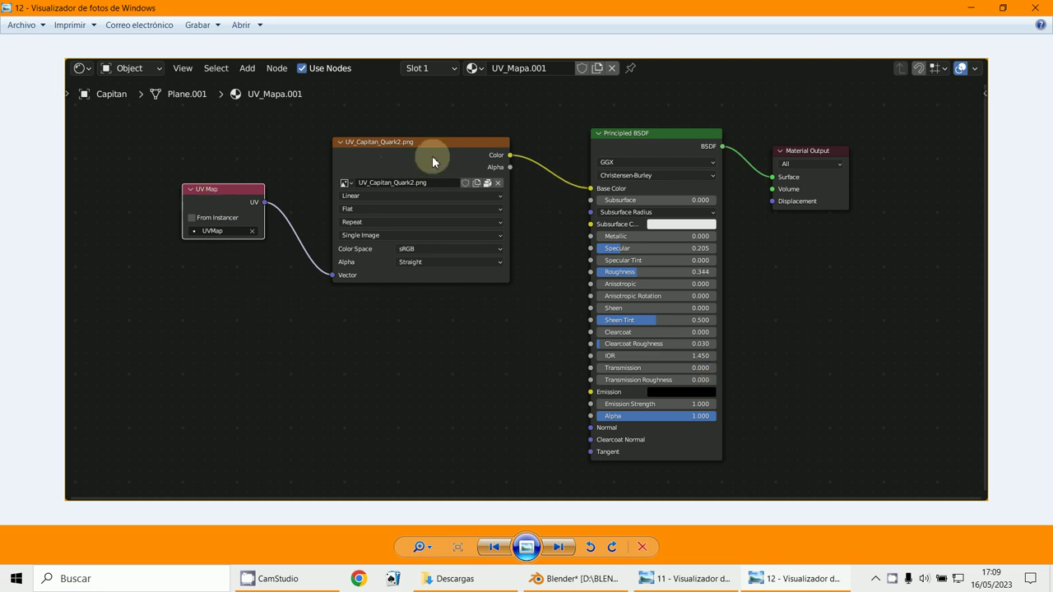
{"action": "scroll", "coordinate": [329, 288], "scroll_direction": "up", "scroll_amount": 2}
{"action": "scroll", "coordinate": [354, 234], "scroll_direction": "down", "scroll_amount": 2}
Switch back to Blender and shrink the UV_Mapa.001 node tree to a small group in the middle of the Shader Editor.
{"action": "left_click", "coordinate": [584, 579]}
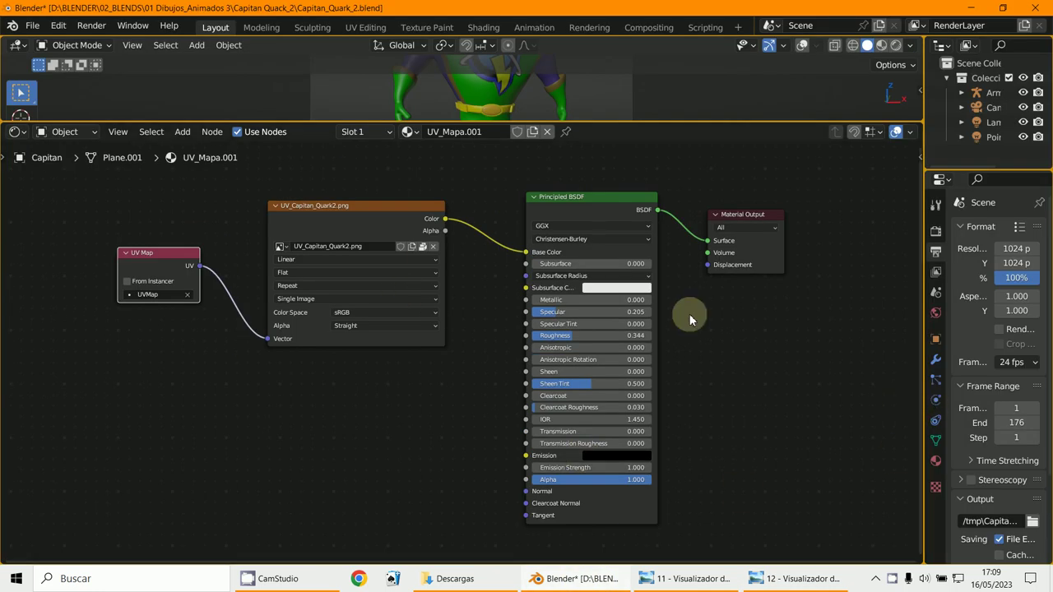
{"action": "scroll", "coordinate": [471, 286], "scroll_direction": "up", "scroll_amount": 3}
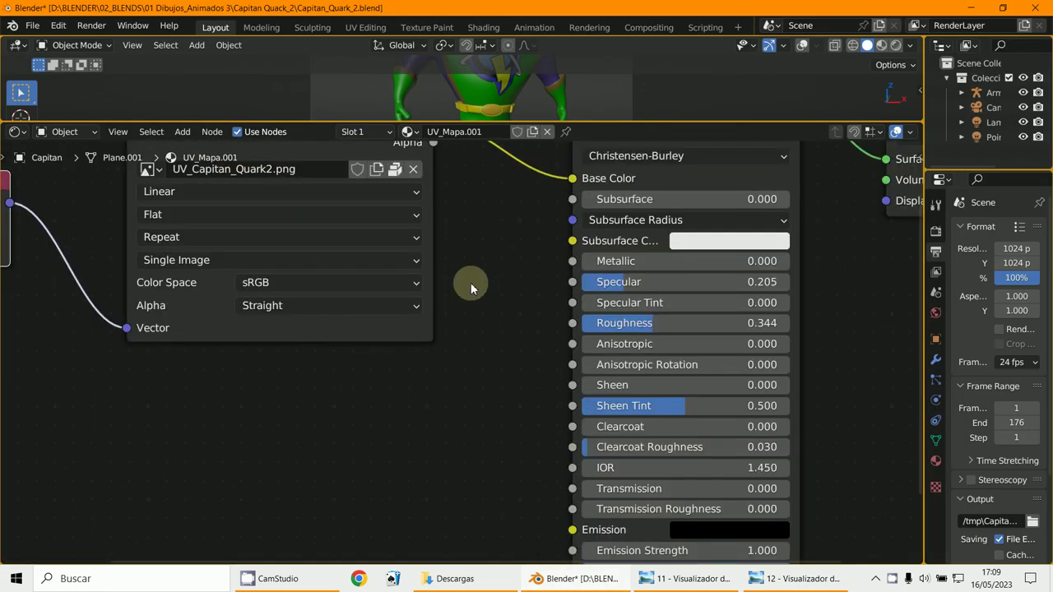
{"action": "scroll", "coordinate": [471, 286], "scroll_direction": "down", "scroll_amount": 2}
{"action": "scroll", "coordinate": [471, 282], "scroll_direction": "down", "scroll_amount": 5}
{"action": "scroll", "coordinate": [471, 282], "scroll_direction": "up", "scroll_amount": 1}
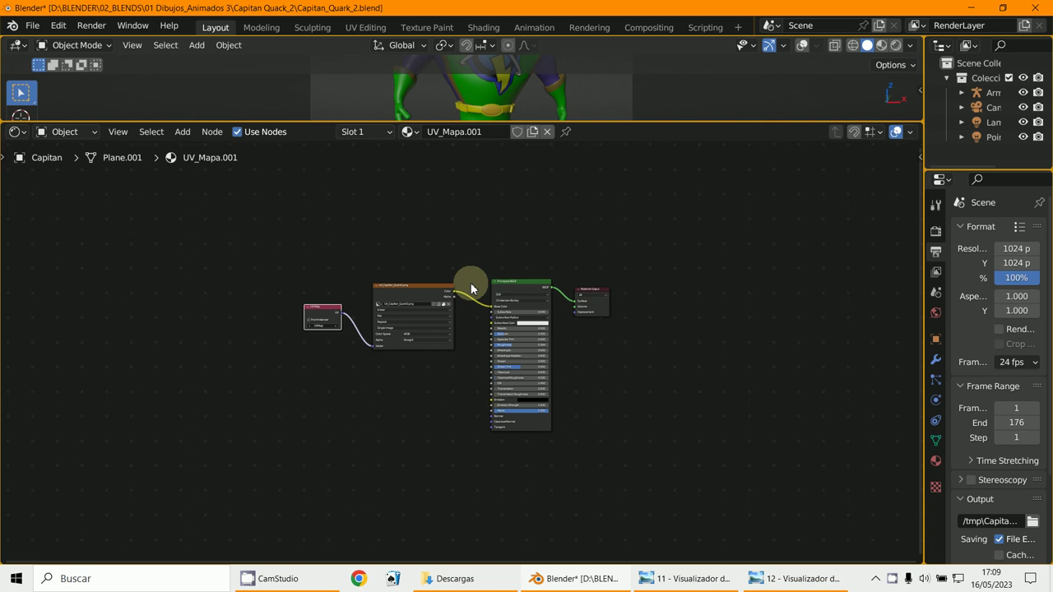
{"action": "scroll", "coordinate": [470, 282], "scroll_direction": "down", "scroll_amount": 1}
{"action": "scroll", "coordinate": [470, 288], "scroll_direction": "up", "scroll_amount": 1}
{"action": "middle_click_drag", "start_coordinate": [438, 356], "coordinate": [417, 362]}
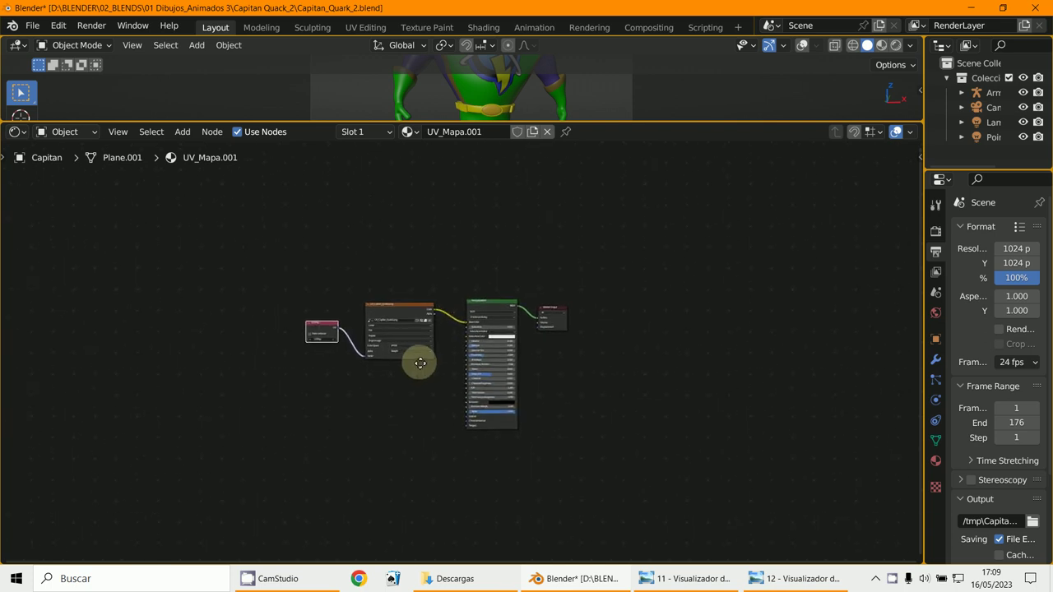
Save an editor-only screenshot of the Shader Editor with the shrunken node tree as 13 in the Capitan Quack_2 project folder.
{"action": "left_click", "coordinate": [92, 25]}
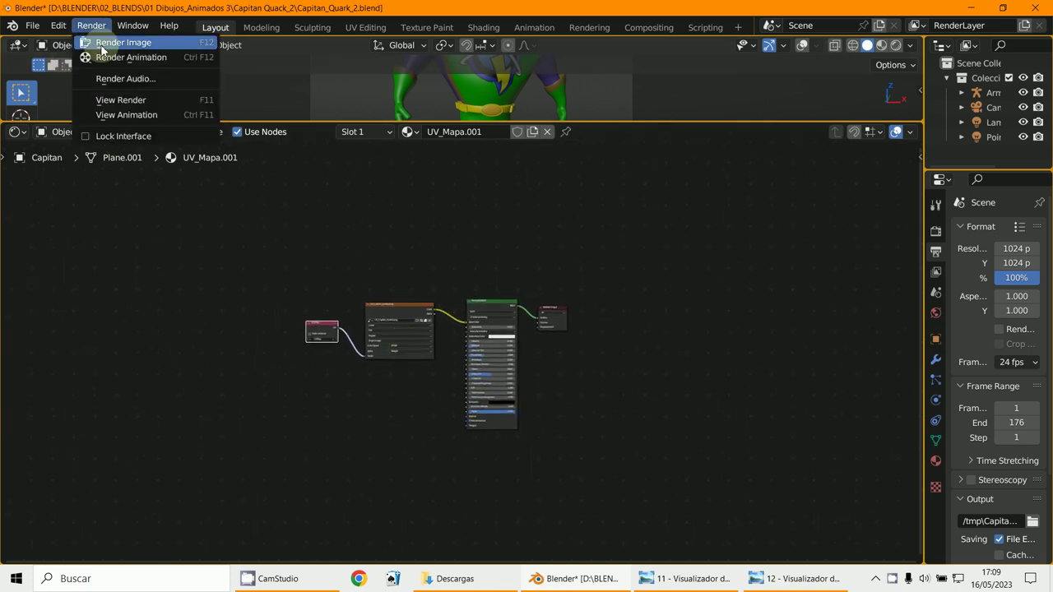
{"action": "left_click", "coordinate": [134, 26]}
{"action": "left_click", "coordinate": [134, 26]}
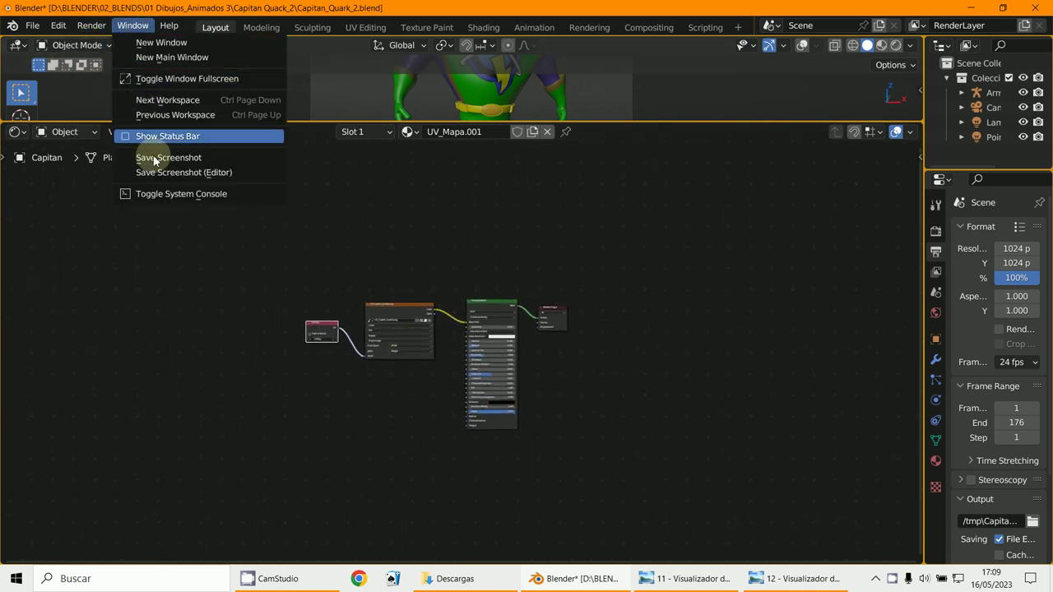
{"action": "key", "text": "Escape"}
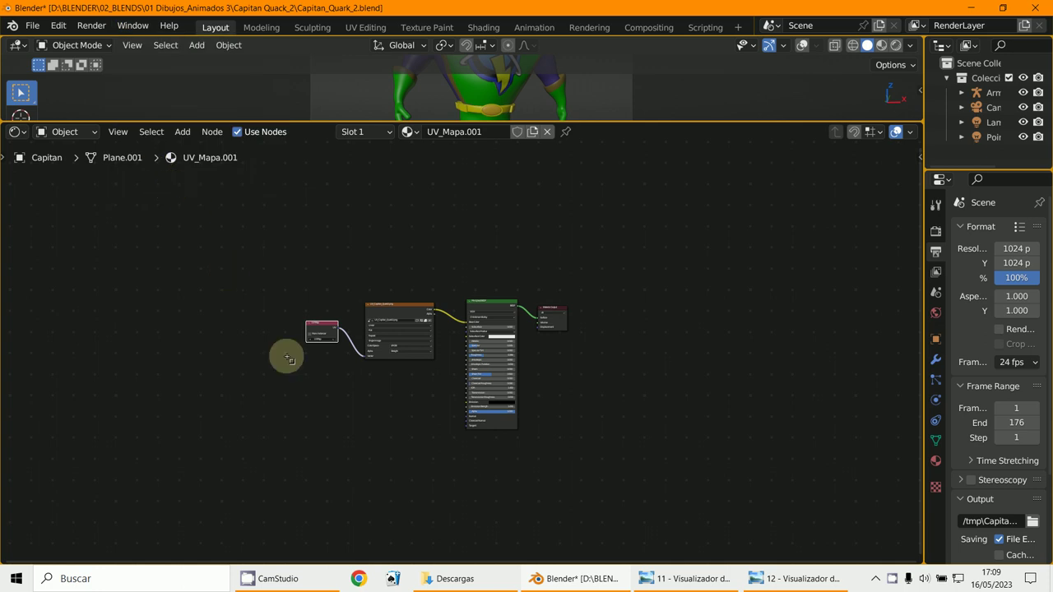
{"action": "left_click", "coordinate": [354, 349]}
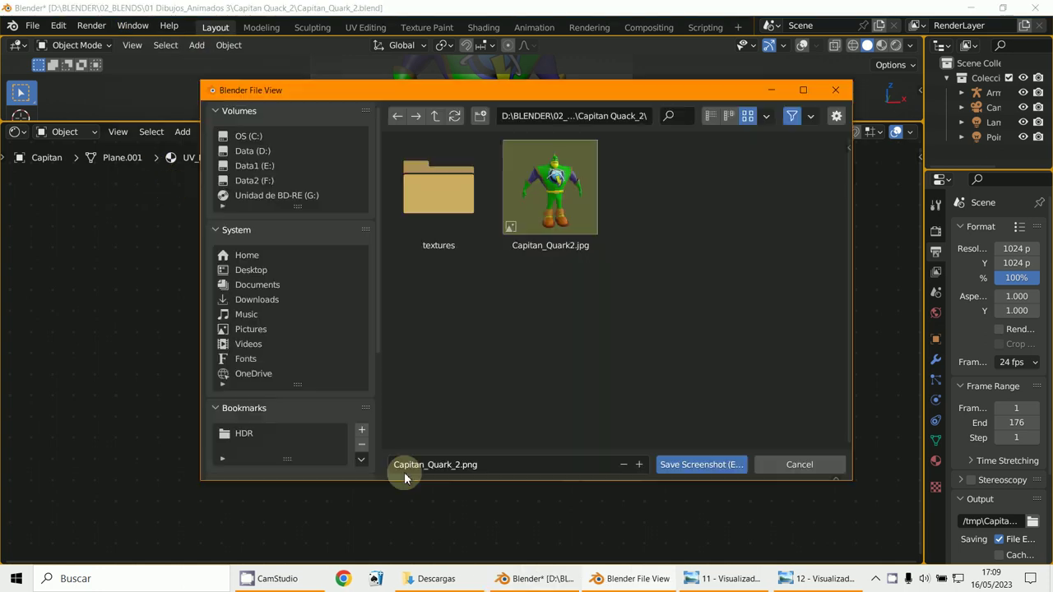
{"action": "left_click", "coordinate": [419, 465]}
{"action": "key", "text": "BackSpace"}
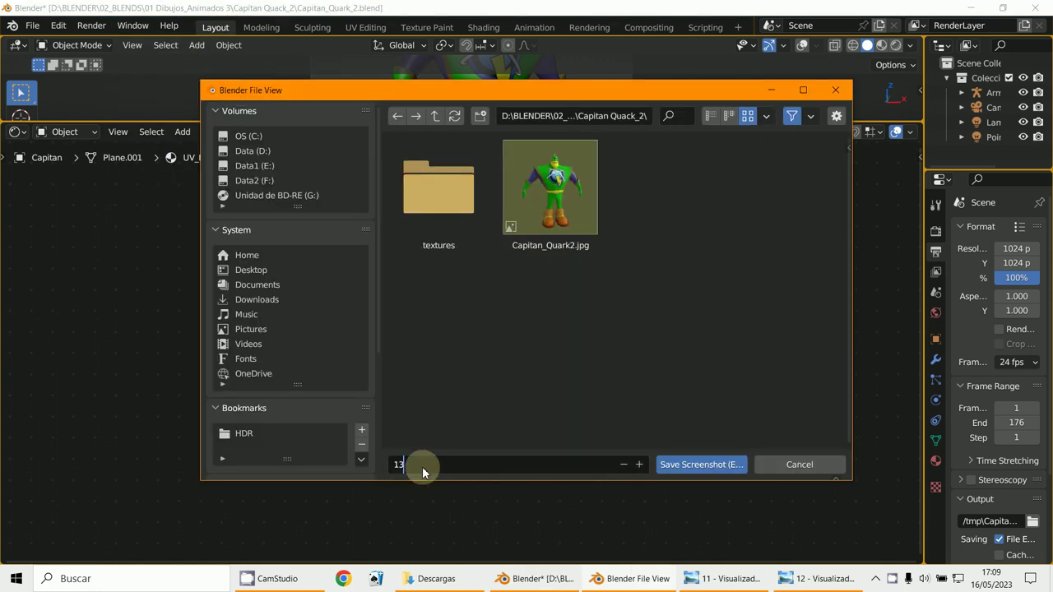
{"action": "type", "text": "13"}
{"action": "left_click", "coordinate": [699, 463]}
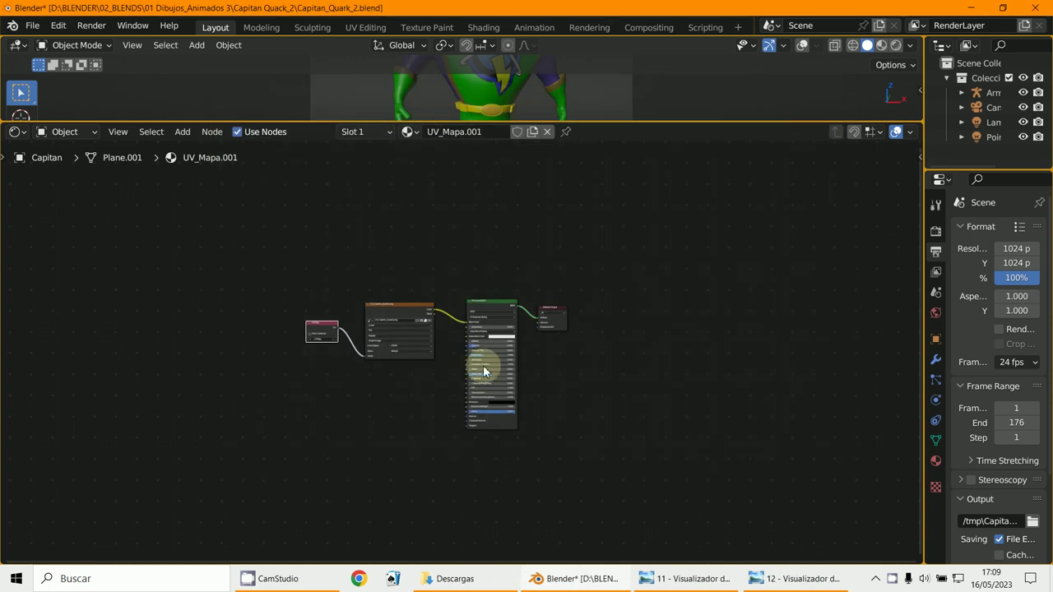
Check the Descargas folder, close the photo viewer windows of screenshots 11 and 12, and switch back to Blender.
{"action": "left_click", "coordinate": [473, 586]}
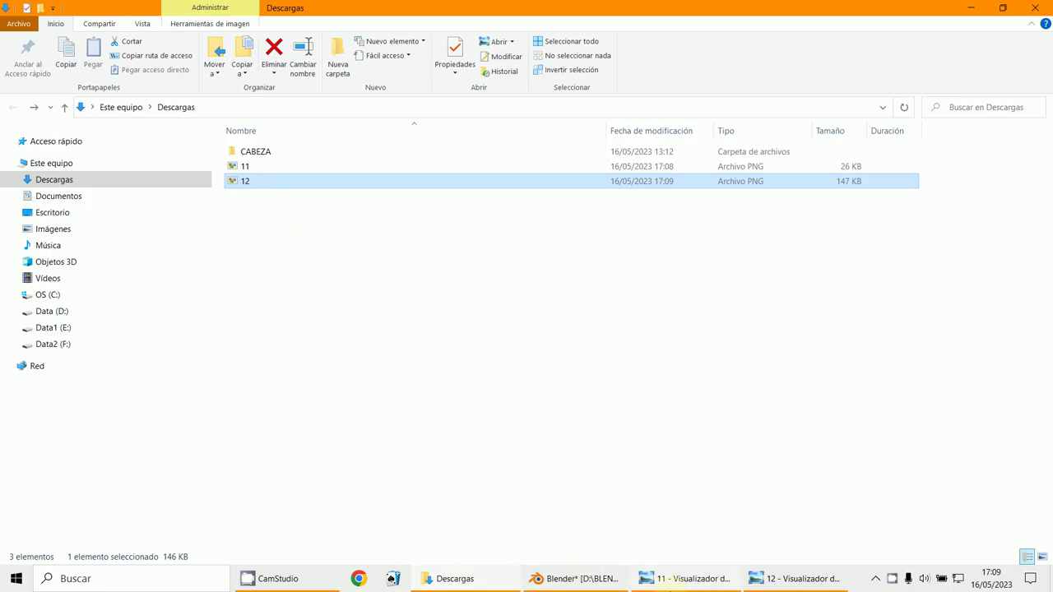
{"action": "left_click", "coordinate": [770, 580]}
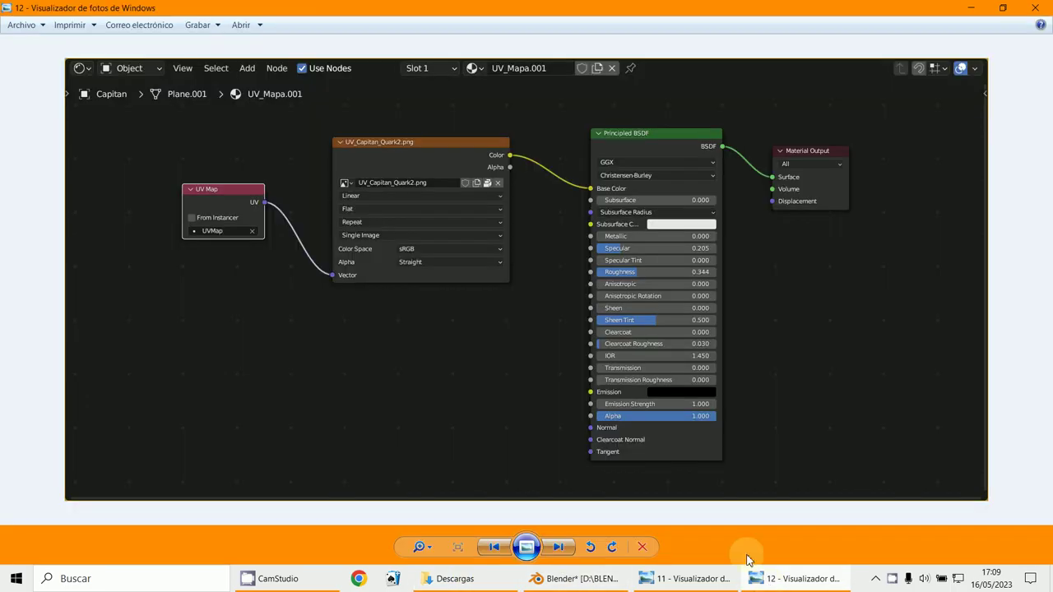
{"action": "left_click", "coordinate": [666, 584]}
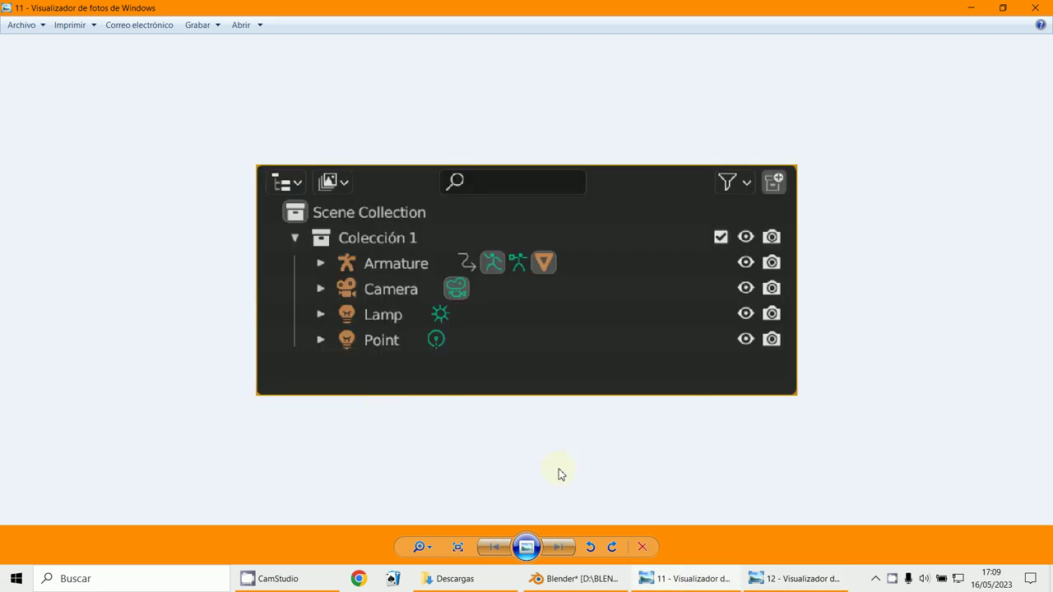
{"action": "left_click", "coordinate": [1036, 7]}
{"action": "left_click", "coordinate": [1035, 8]}
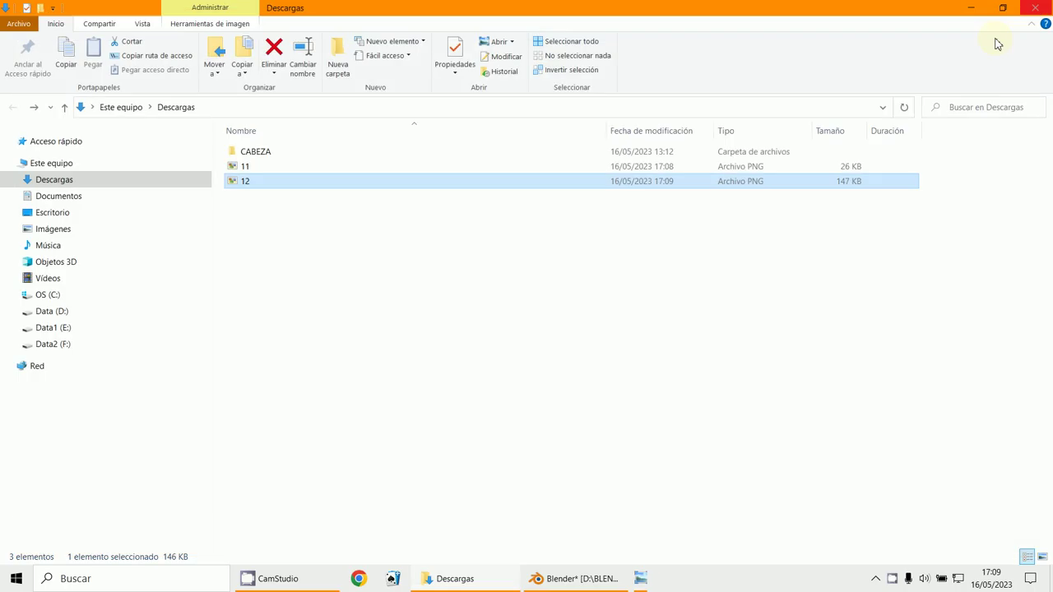
{"action": "left_click", "coordinate": [537, 579]}
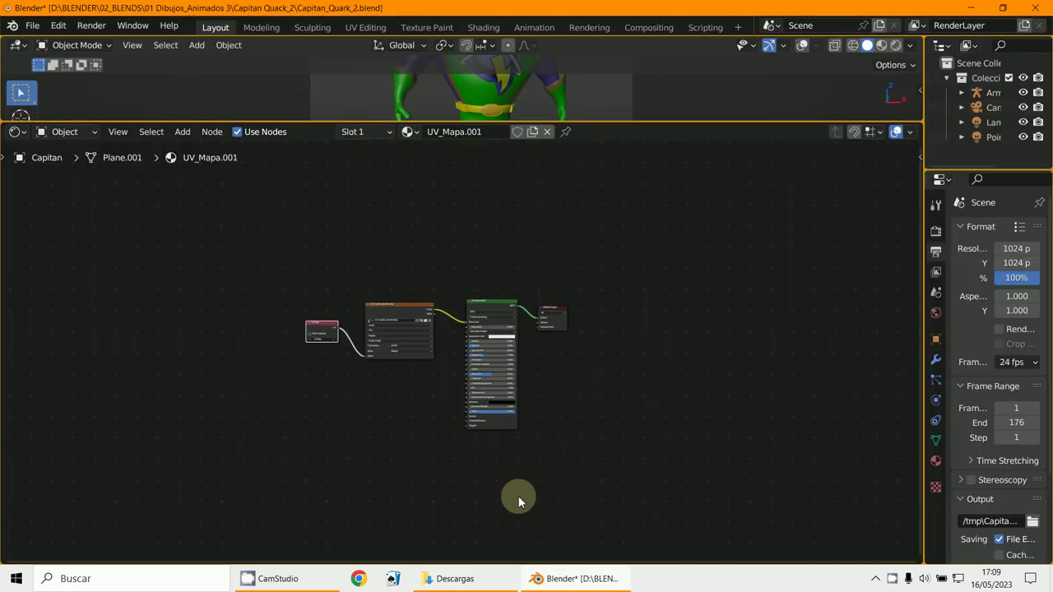
{"action": "left_click", "coordinate": [125, 26]}
{"action": "left_click", "coordinate": [153, 156]}
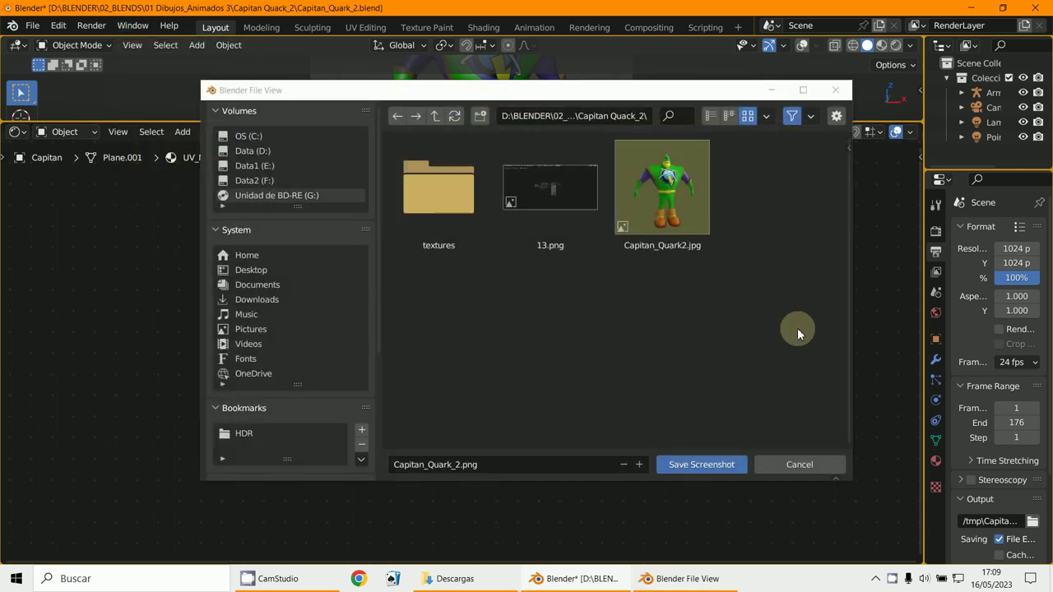
{"action": "left_click", "coordinate": [796, 466]}
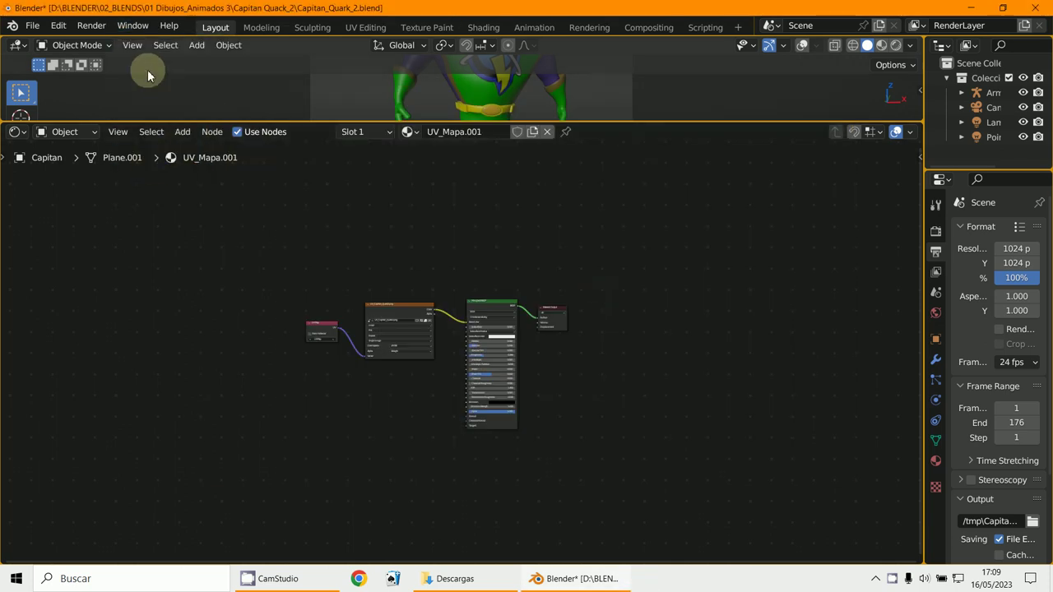
Save an editor-only screenshot of the Shader Editor as 13.png in the Downloads folder.
{"action": "left_click", "coordinate": [134, 27]}
{"action": "left_click", "coordinate": [173, 172]}
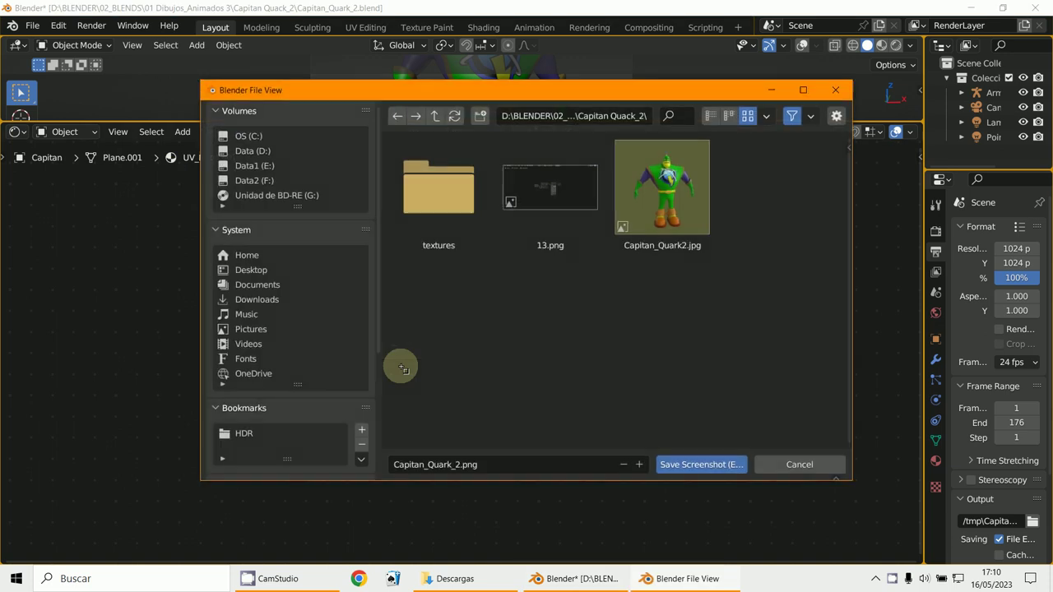
{"action": "left_click", "coordinate": [265, 300]}
{"action": "left_click", "coordinate": [411, 464]}
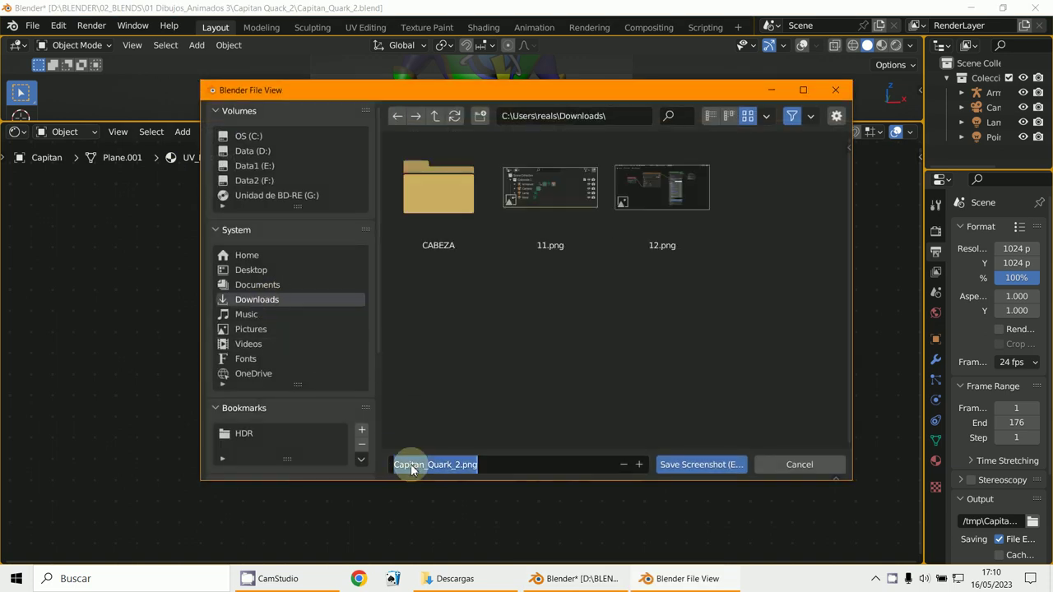
{"action": "type", "text": "13"}
{"action": "left_click", "coordinate": [707, 464]}
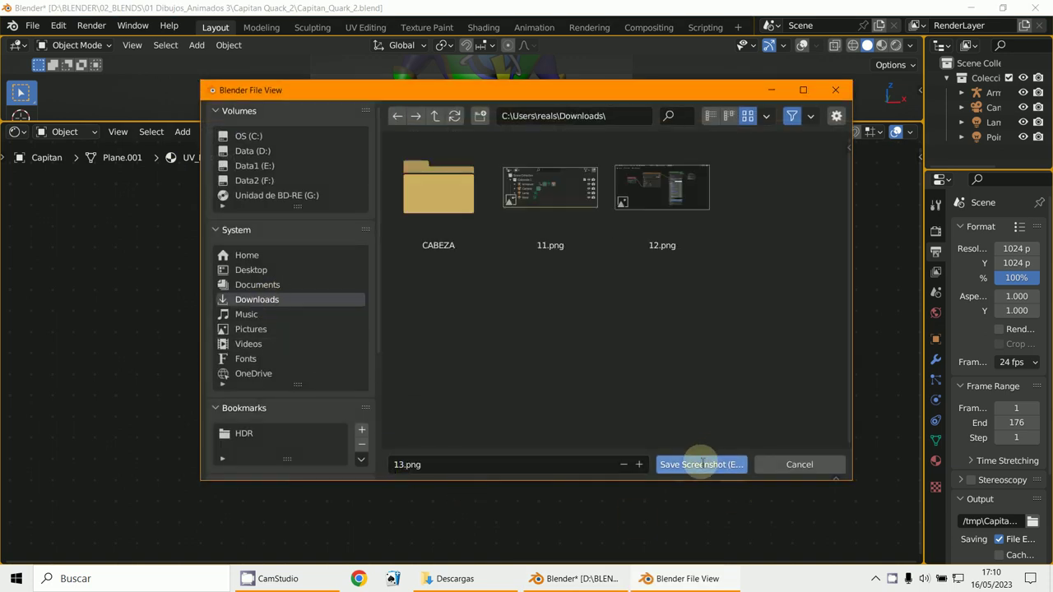
Open screenshot 13 from the Descargas folder, examine the legibility of its nodes up close, and close the viewer.
{"action": "left_click", "coordinate": [456, 580]}
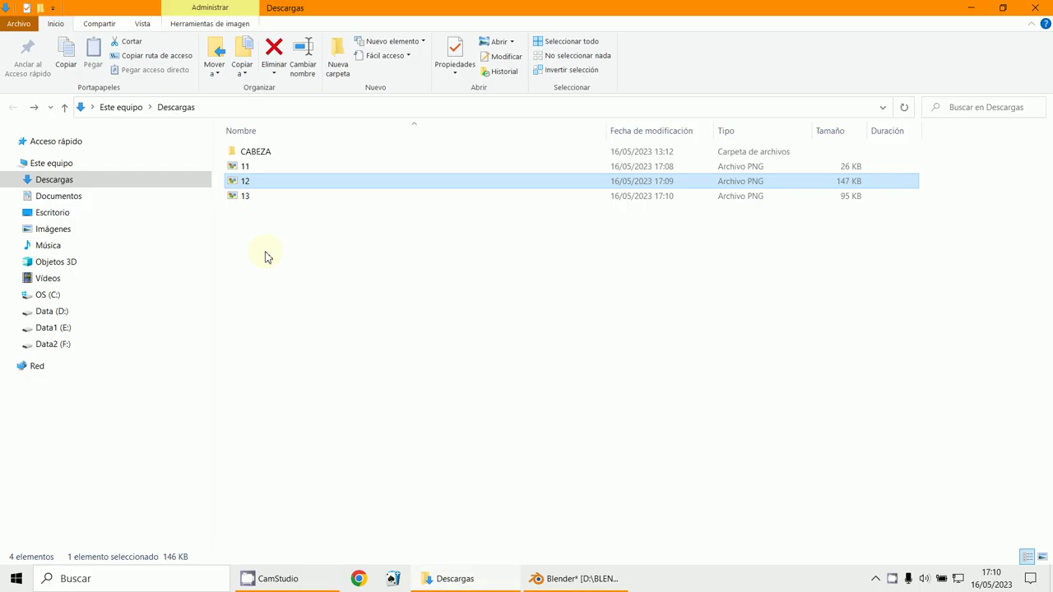
{"action": "double_click", "coordinate": [246, 197]}
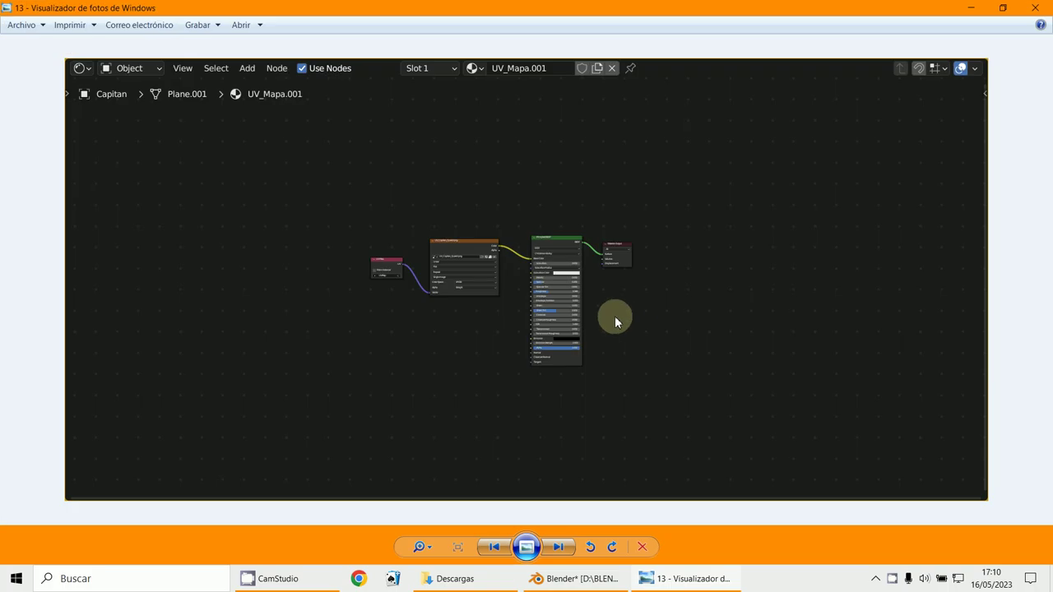
{"action": "scroll", "coordinate": [614, 315], "scroll_direction": "up", "scroll_amount": 5}
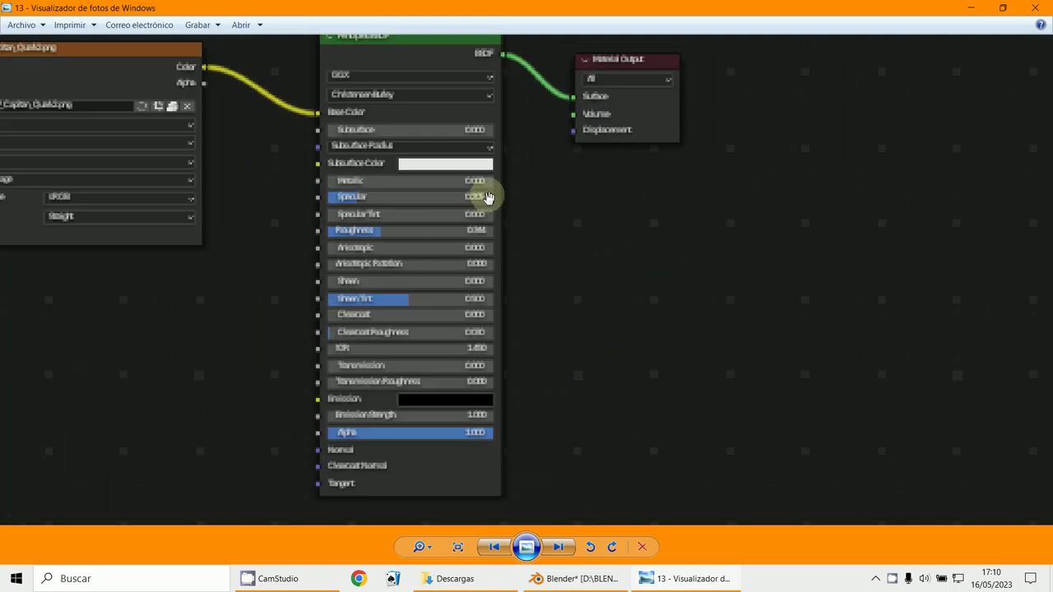
{"action": "scroll", "coordinate": [477, 367], "scroll_direction": "down", "scroll_amount": 3}
{"action": "scroll", "coordinate": [477, 368], "scroll_direction": "down", "scroll_amount": 1}
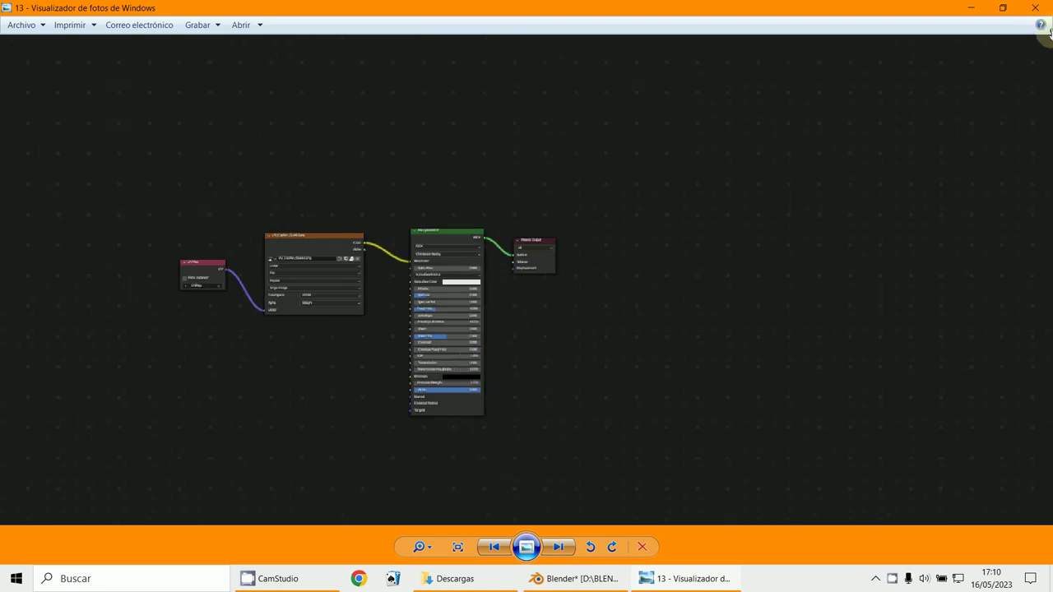
{"action": "left_click", "coordinate": [1035, 7]}
Open screenshot 12 from the Descargas folder, examine the legibility of its nodes, and switch back to Blender.
{"action": "double_click", "coordinate": [247, 181]}
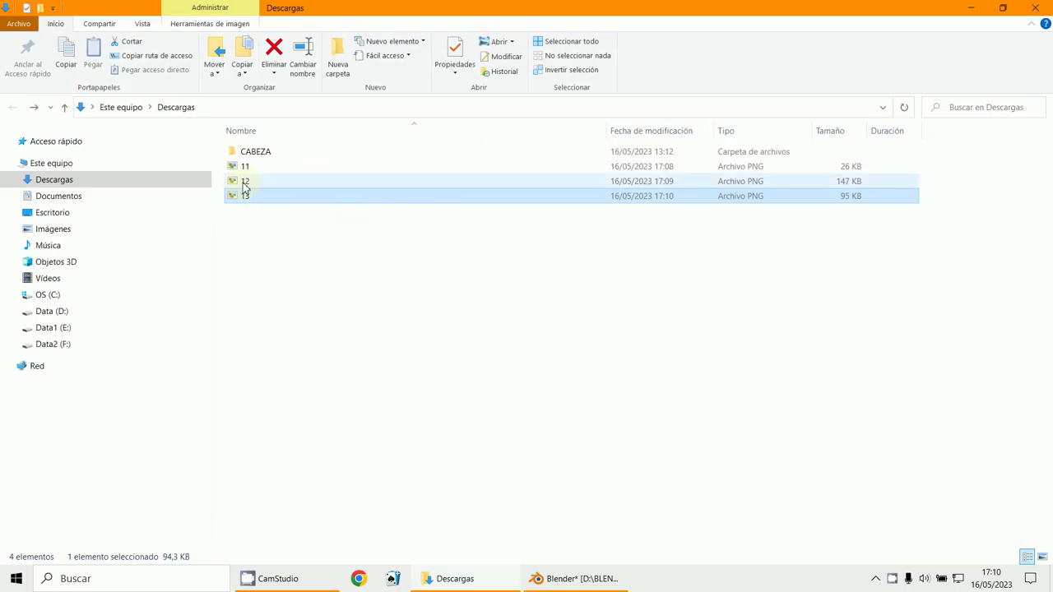
{"action": "scroll", "coordinate": [446, 320], "scroll_direction": "up", "scroll_amount": 3}
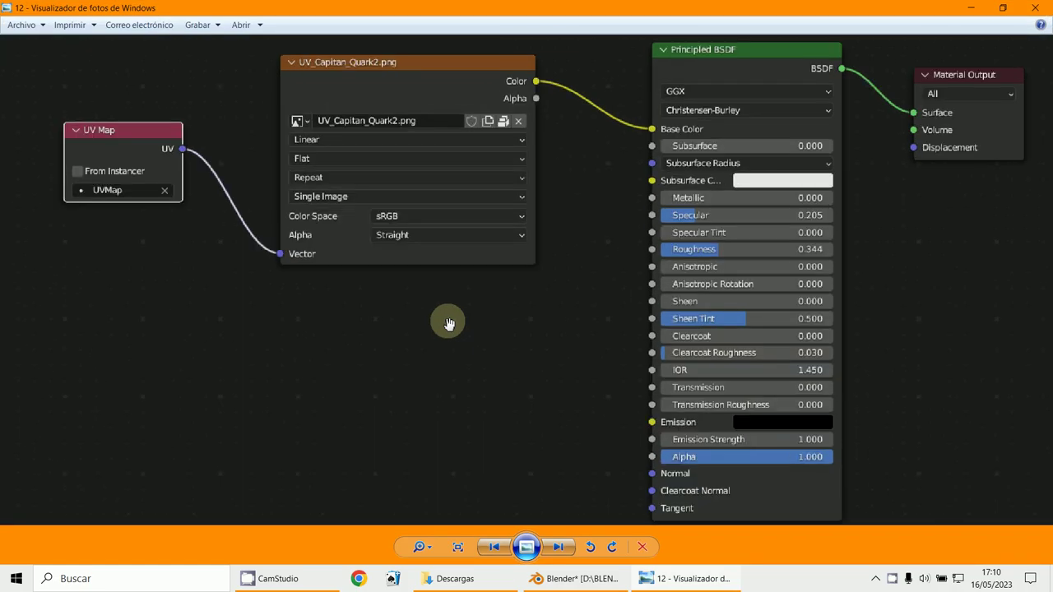
{"action": "left_click", "coordinate": [584, 579]}
Enlarge the 3D viewport by shrinking the Shader Editor beneath it, keeping the whole character in view.
{"action": "scroll", "coordinate": [507, 392], "scroll_direction": "up", "scroll_amount": 5}
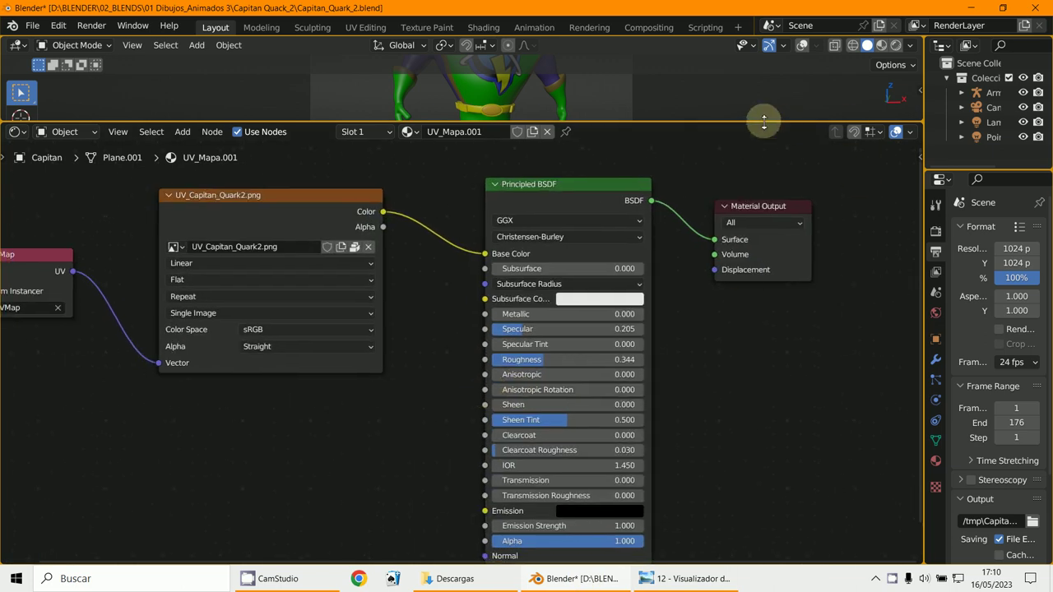
{"action": "left_click_drag", "start_coordinate": [763, 122], "coordinate": [752, 528]}
{"action": "scroll", "coordinate": [697, 388], "scroll_direction": "up", "scroll_amount": 2}
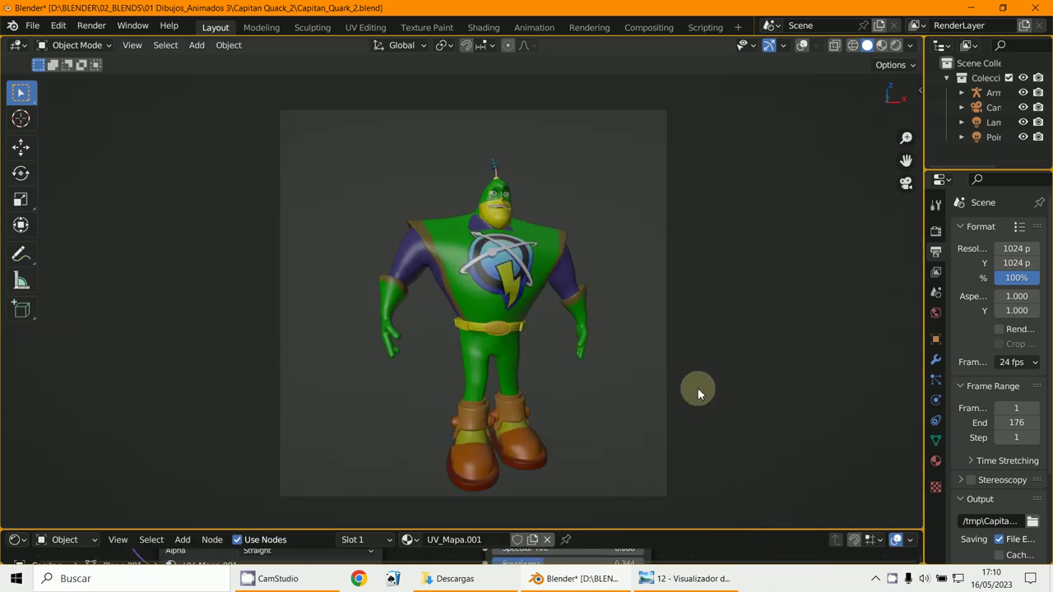
{"action": "middle_click_drag", "start_coordinate": [698, 387], "coordinate": [688, 372], "text": "shift"}
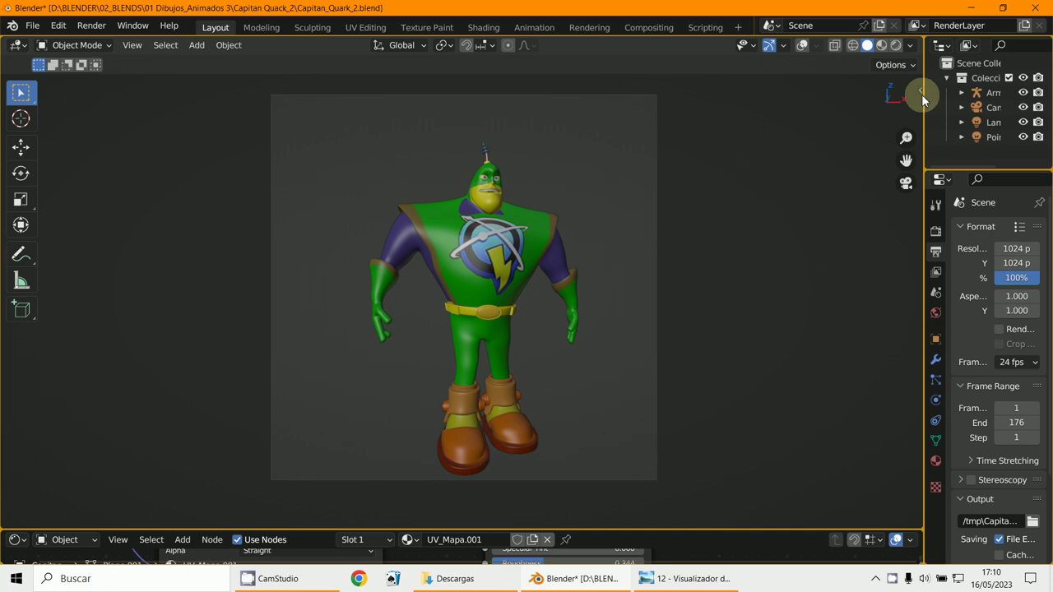
Show the viewport overlays in Rendered shading, and disable Text Info, Statistics, 3D Cursor, Annotations, Floor and the X and Y axes.
{"action": "left_click", "coordinate": [802, 46]}
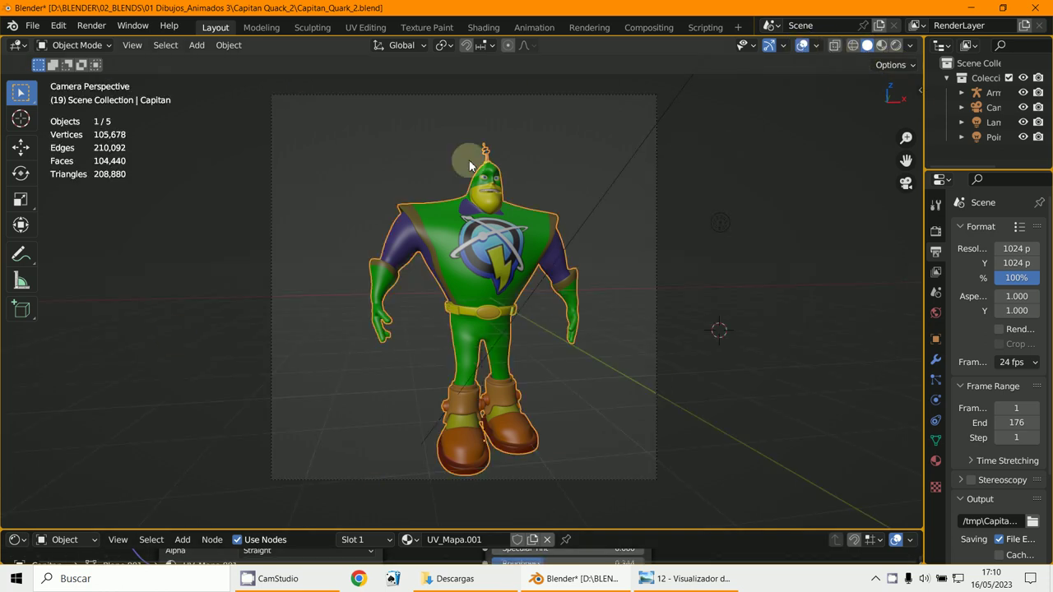
{"action": "left_click", "coordinate": [895, 45]}
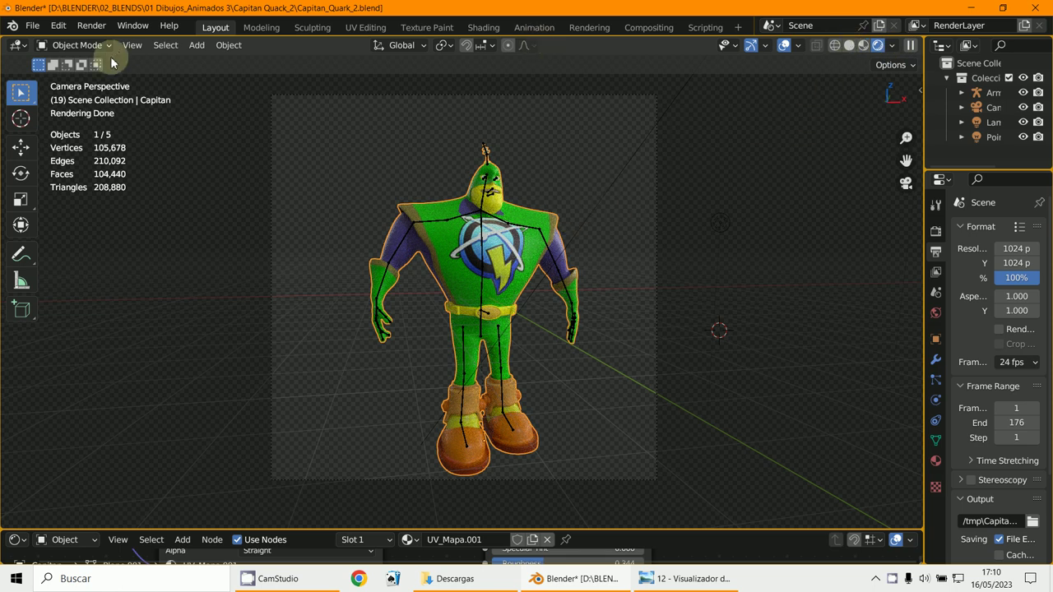
{"action": "left_click", "coordinate": [796, 46]}
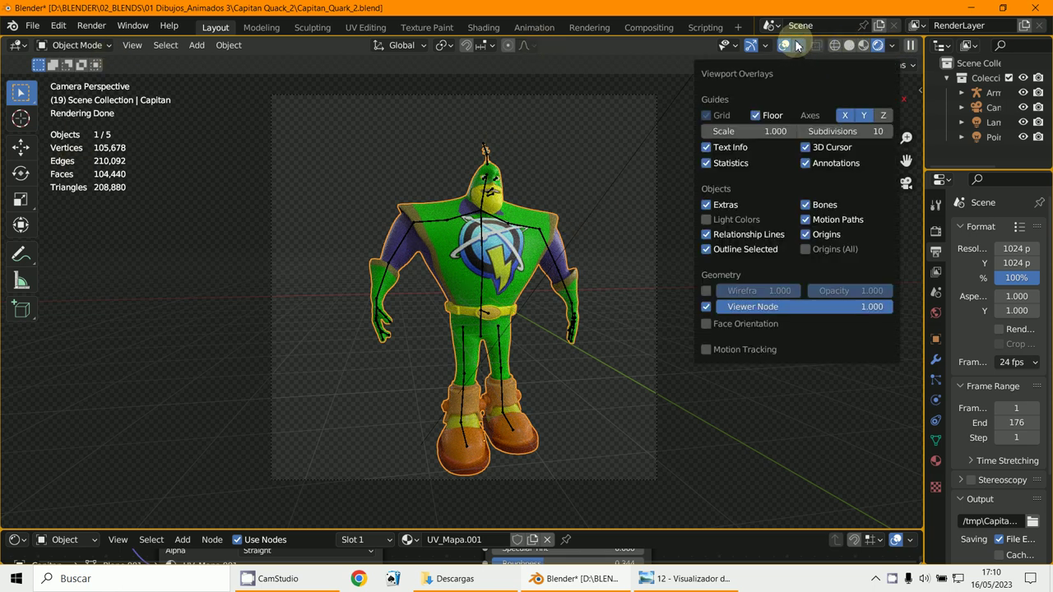
{"action": "left_click_drag", "start_coordinate": [706, 146], "coordinate": [707, 163]}
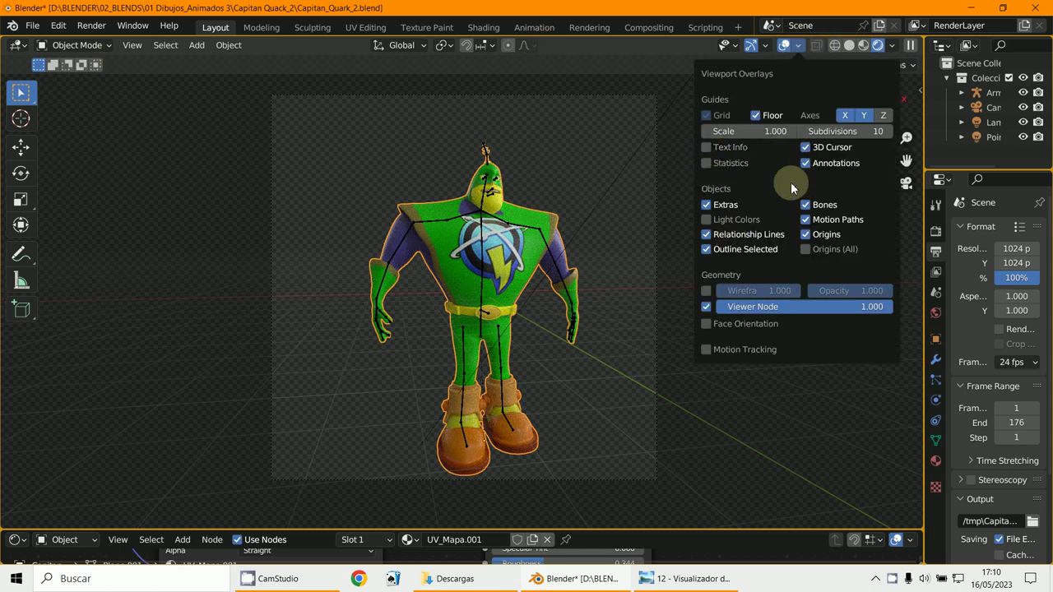
{"action": "left_click_drag", "start_coordinate": [813, 154], "coordinate": [802, 165]}
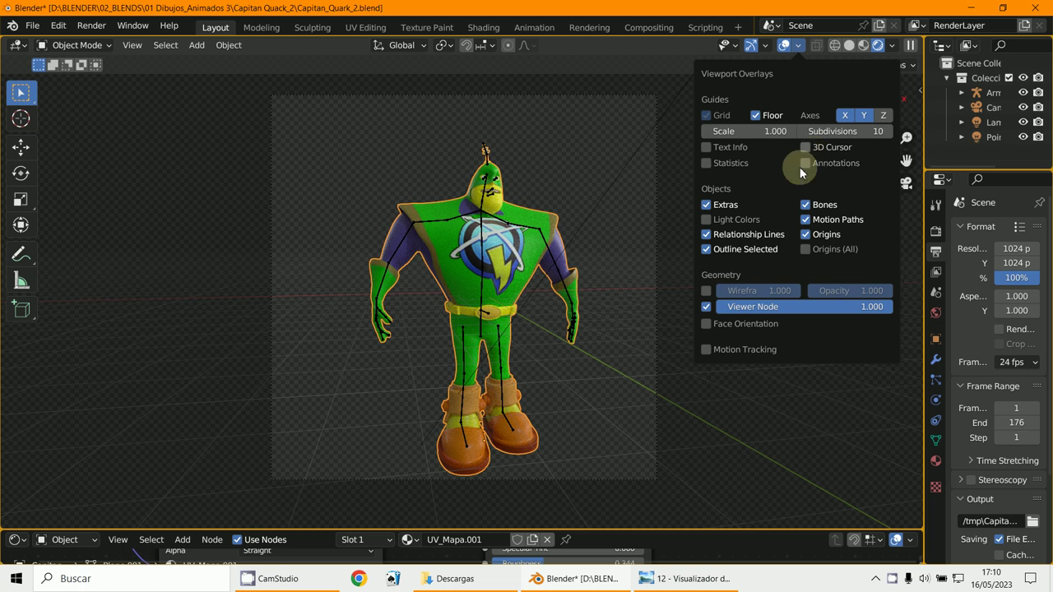
{"action": "left_click", "coordinate": [855, 116]}
{"action": "left_click", "coordinate": [755, 116]}
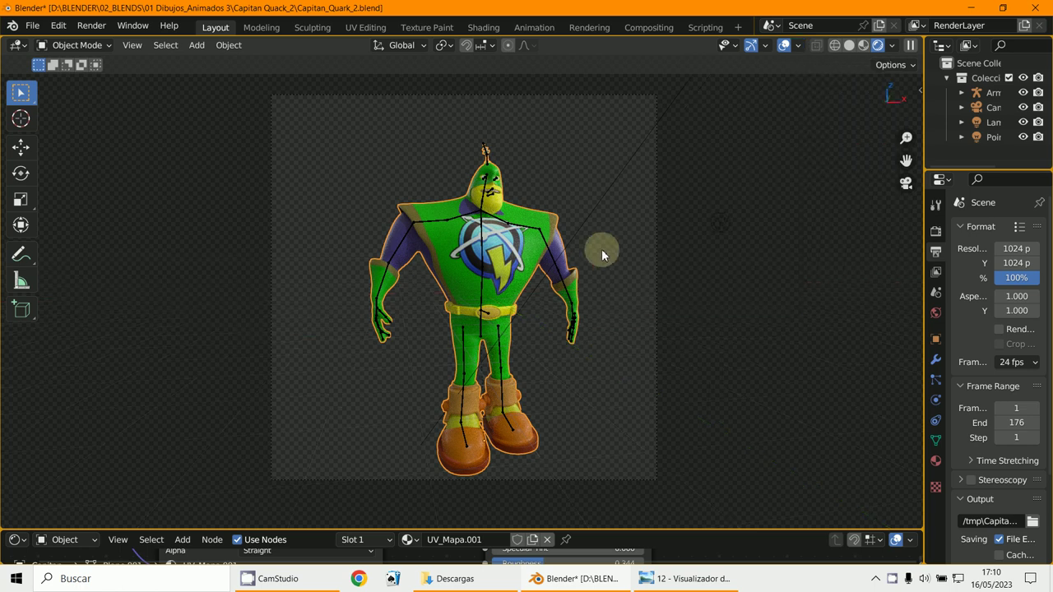
Declutter the 3D viewport by hiding all overlays, the toolbar and the Navigate gizmos.
{"action": "left_click", "coordinate": [783, 45]}
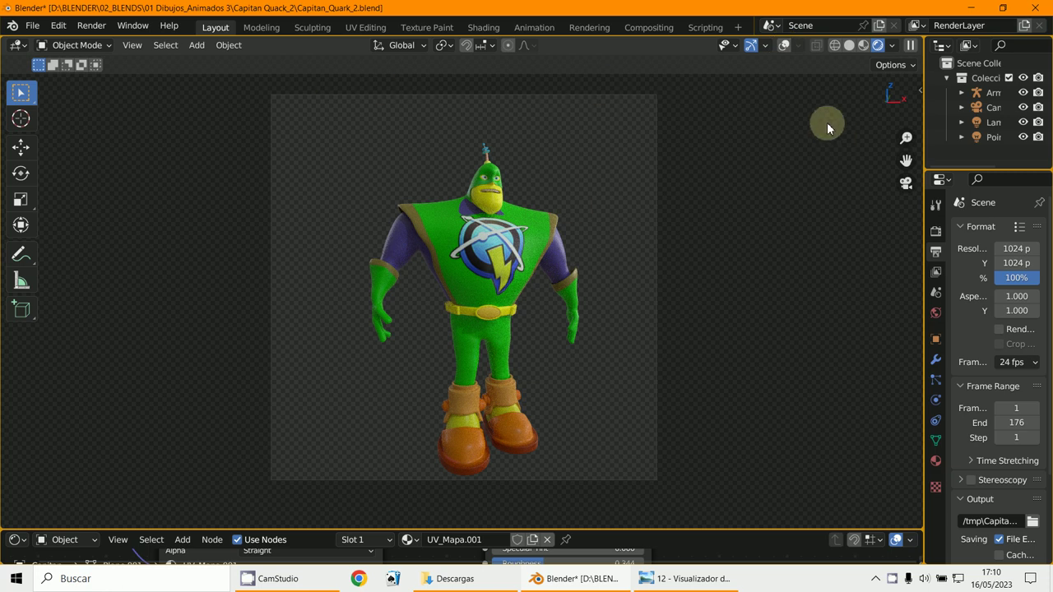
{"action": "key", "text": "t"}
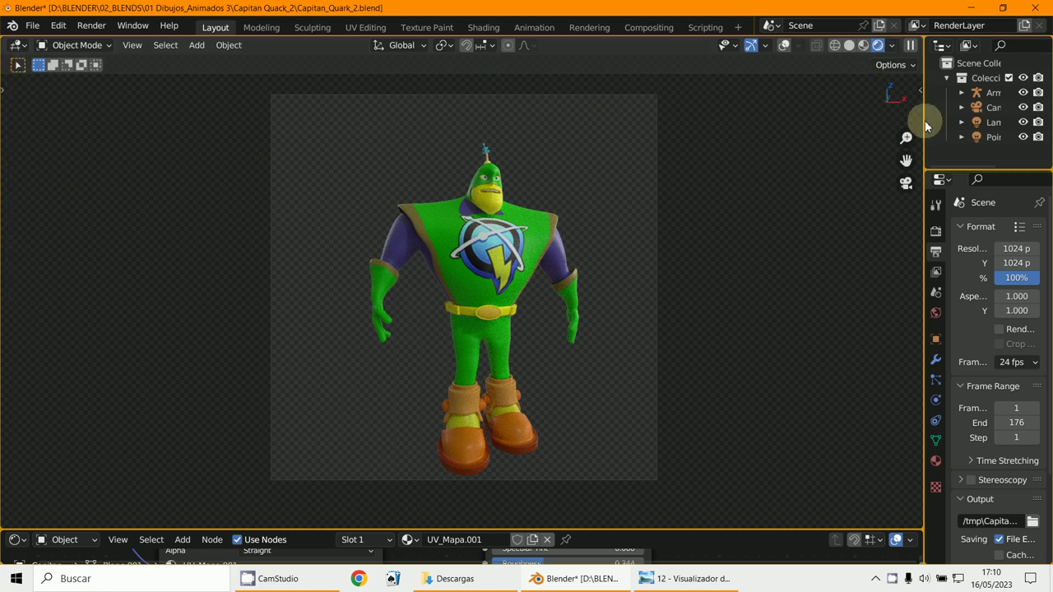
{"action": "left_click", "coordinate": [764, 47]}
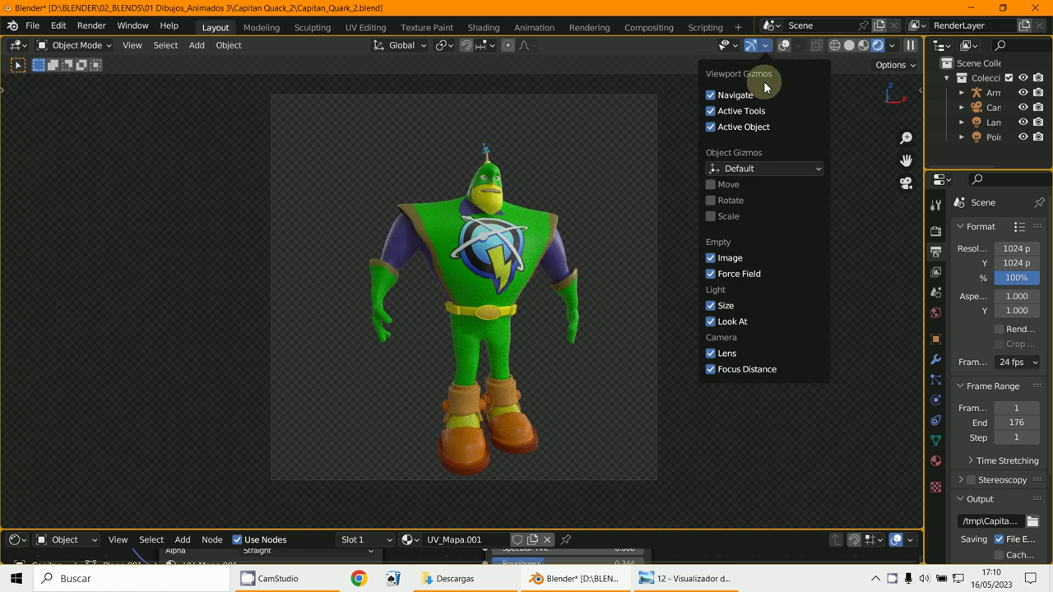
{"action": "left_click", "coordinate": [714, 97]}
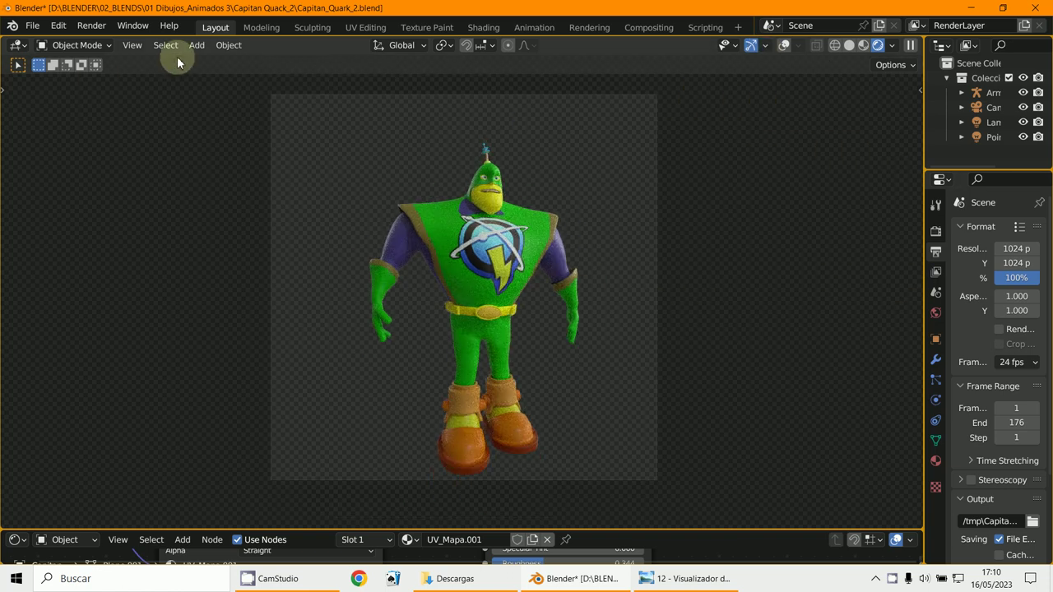
Save an editor-only screenshot of the 3D viewport as 14.png in the Downloads folder.
{"action": "left_click", "coordinate": [132, 25]}
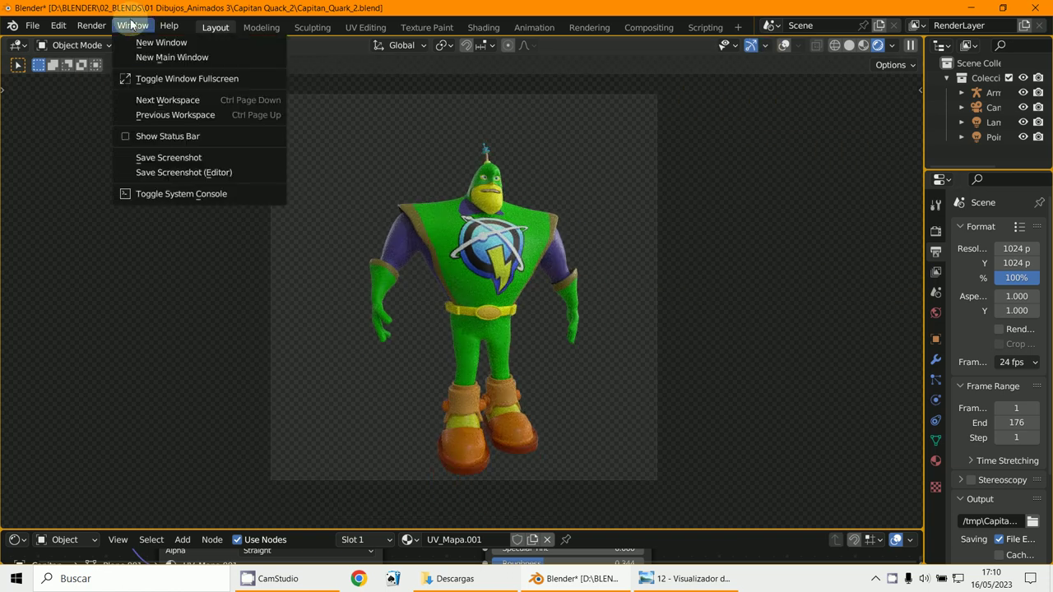
{"action": "left_click", "coordinate": [151, 172]}
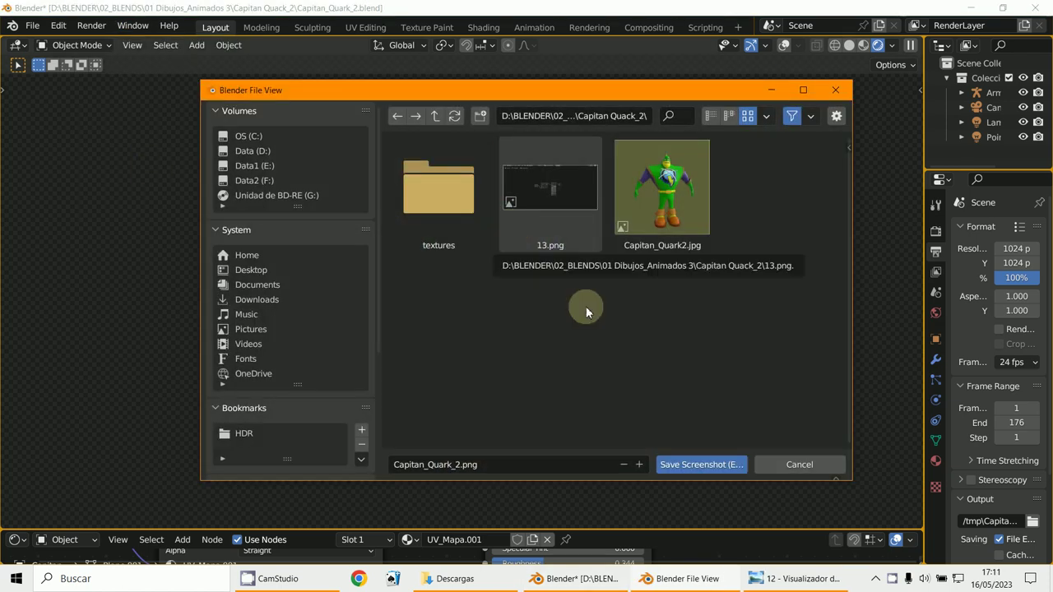
{"action": "left_click", "coordinate": [257, 298]}
{"action": "type", "text": "14"}
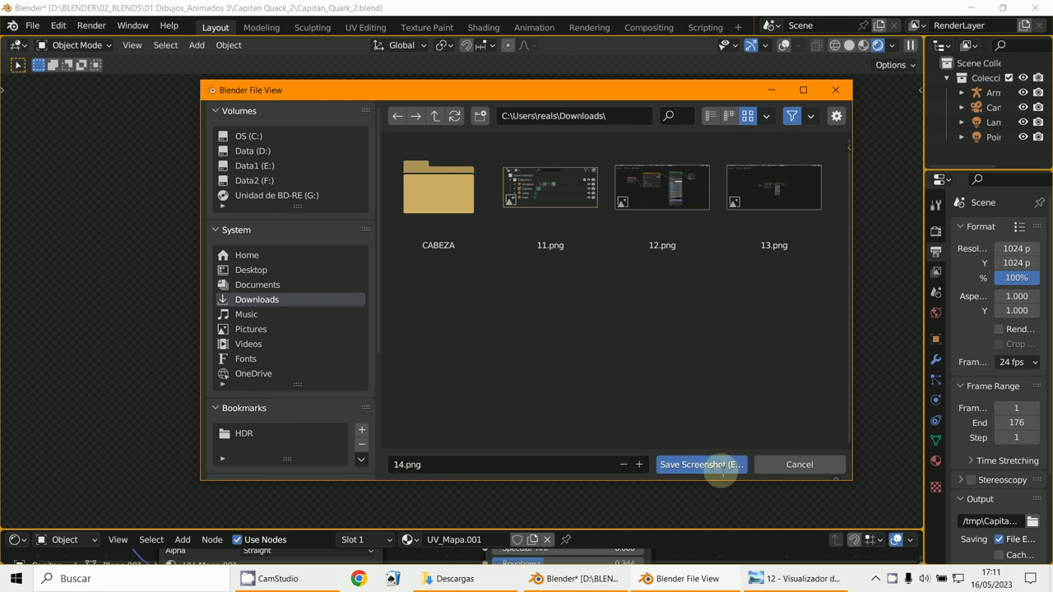
{"action": "left_click", "coordinate": [722, 466]}
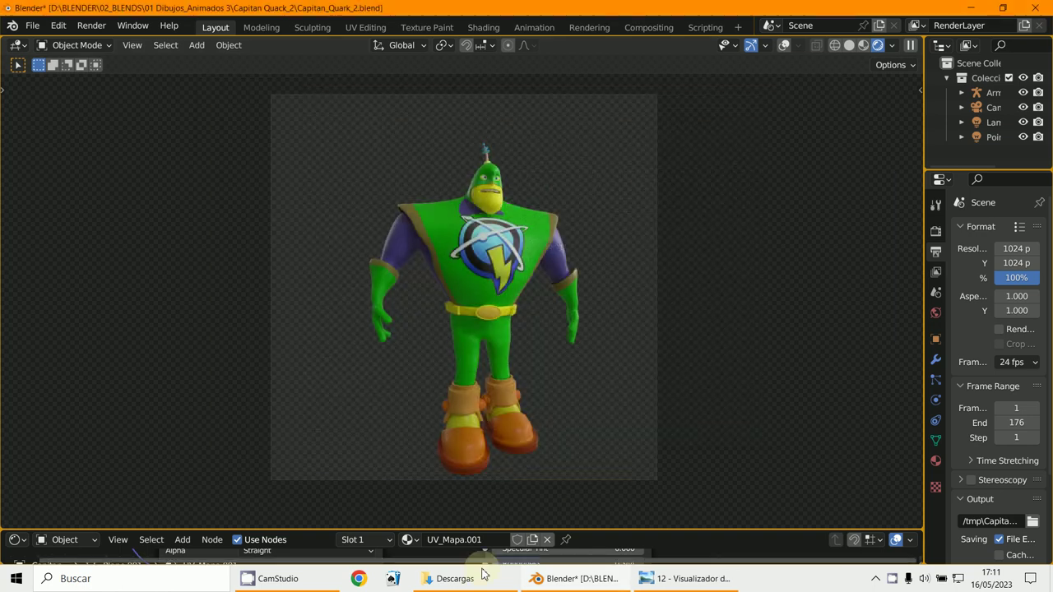
Open screenshot 14 from the Descargas folder, examine the captured viewport, and close the viewer window of screenshot 12.
{"action": "left_click", "coordinate": [460, 579]}
{"action": "double_click", "coordinate": [251, 213]}
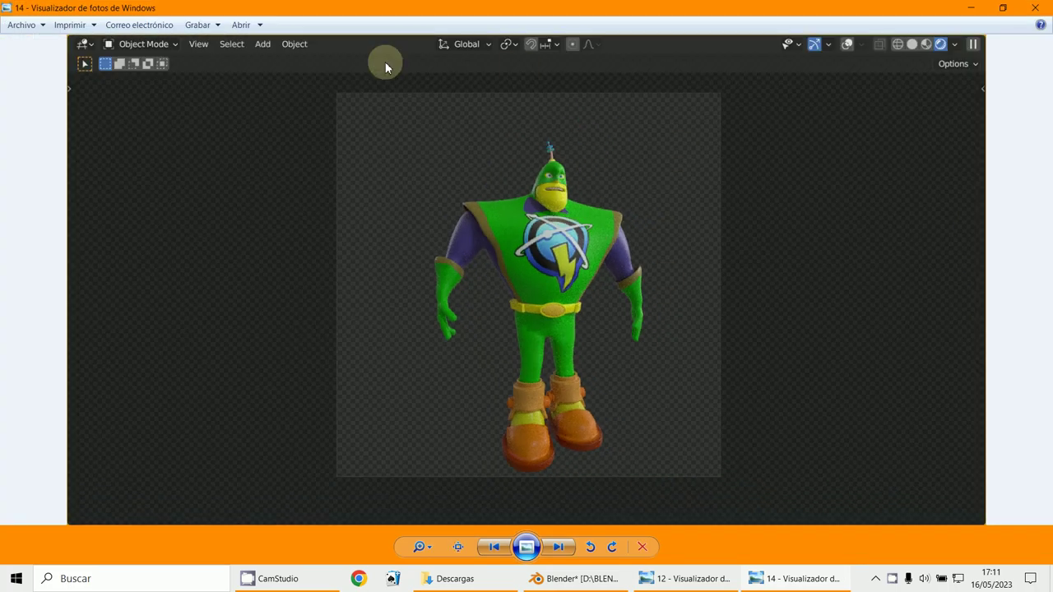
{"action": "scroll", "coordinate": [639, 323], "scroll_direction": "up", "scroll_amount": 1}
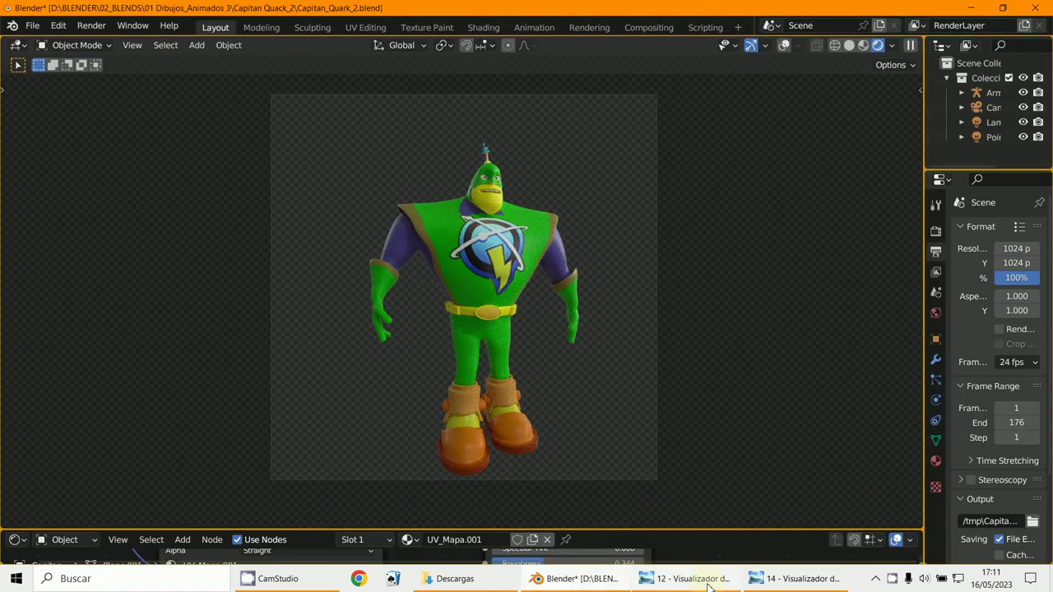
{"action": "left_click", "coordinate": [691, 579]}
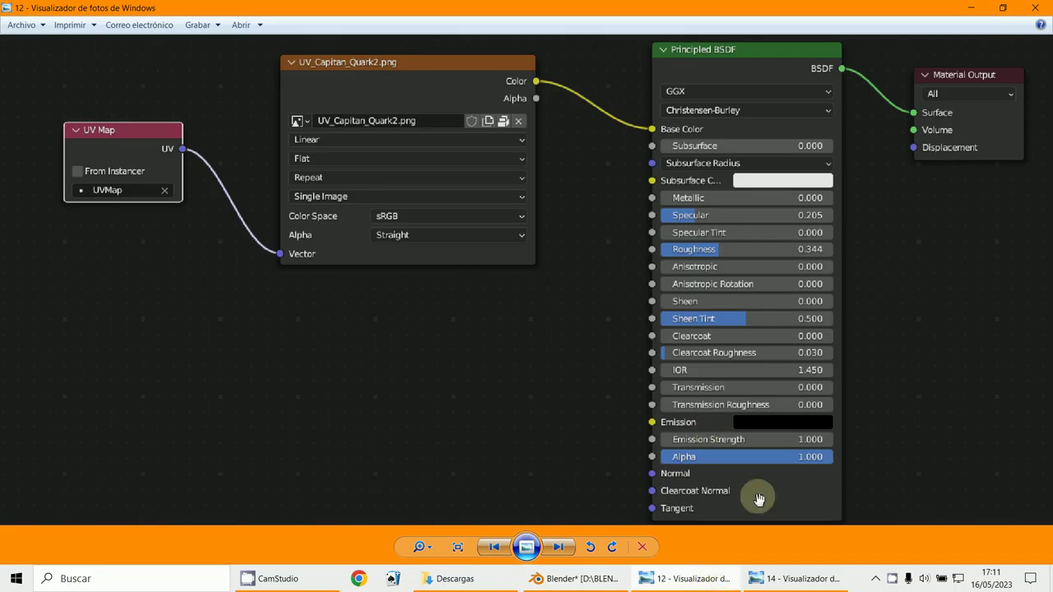
{"action": "left_click", "coordinate": [1039, 9]}
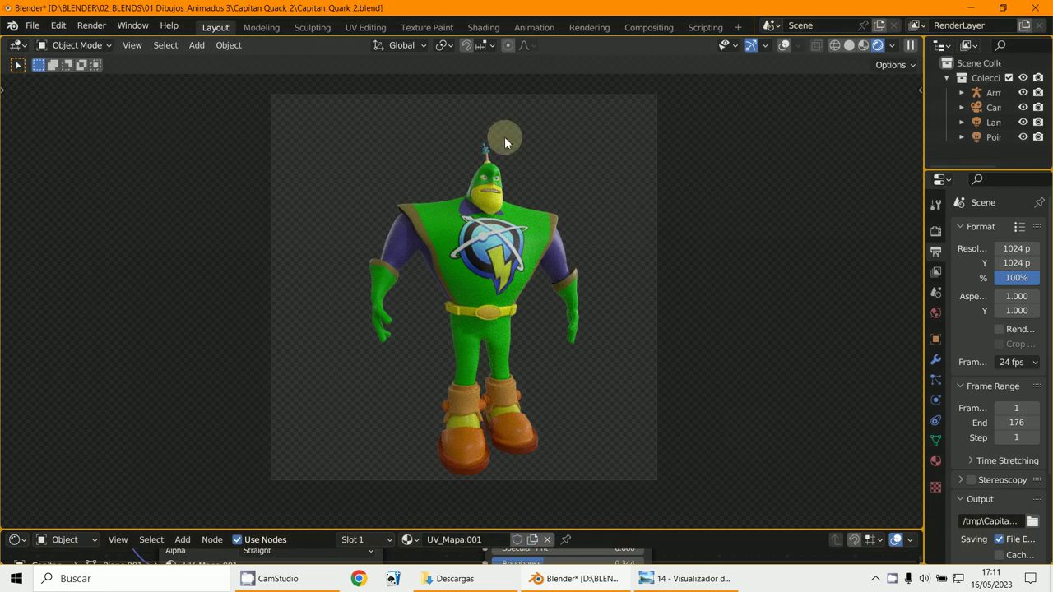
Render the current frame, examine the composited character image, and close the render window.
{"action": "key", "text": "F12"}
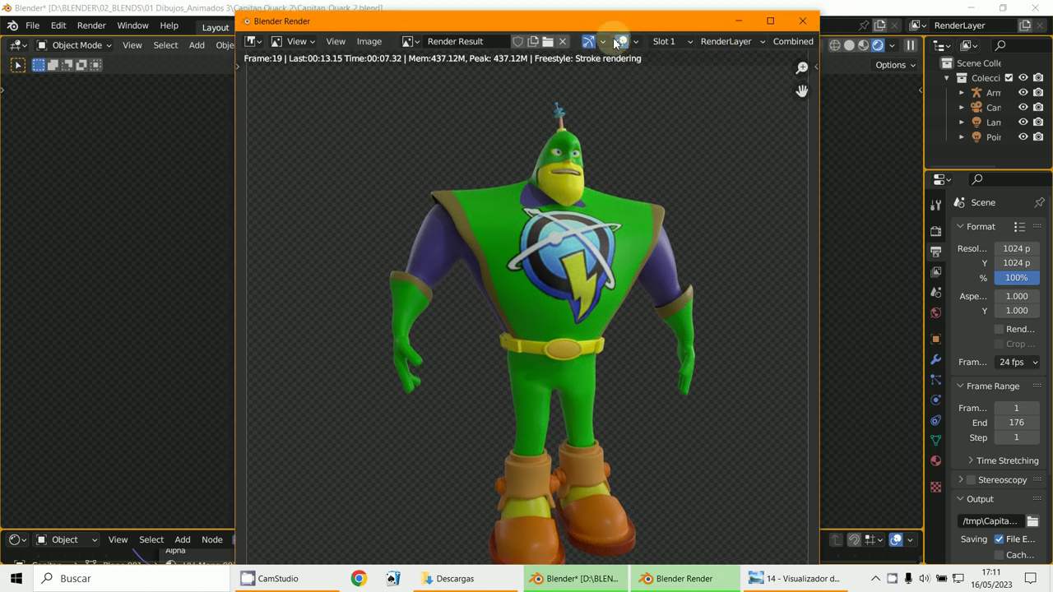
{"action": "left_click_drag", "start_coordinate": [616, 39], "coordinate": [662, 21]}
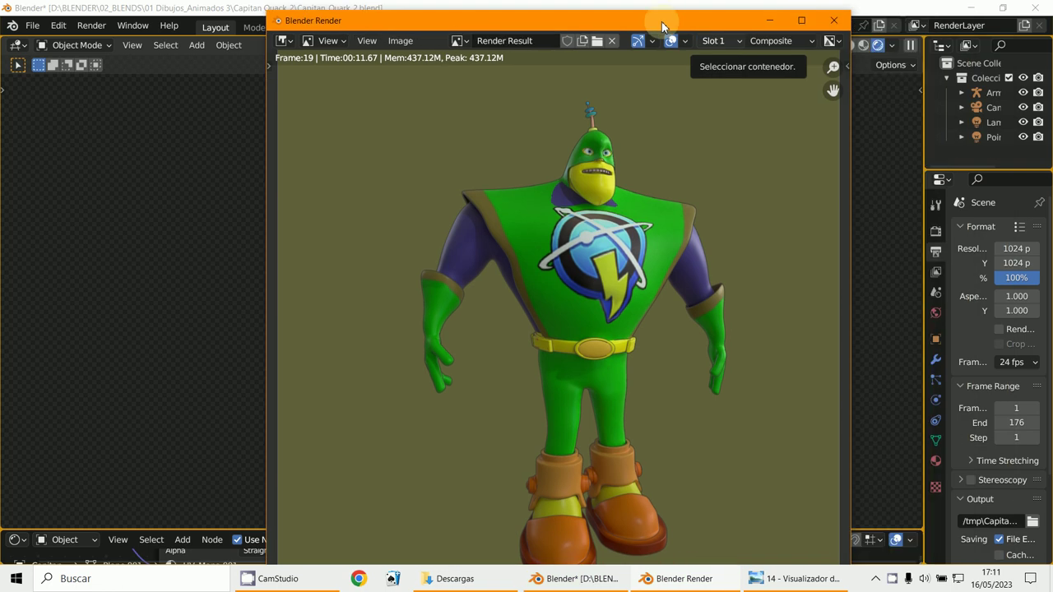
{"action": "scroll", "coordinate": [705, 114], "scroll_direction": "up", "scroll_amount": 2}
{"action": "scroll", "coordinate": [707, 117], "scroll_direction": "down", "scroll_amount": 2}
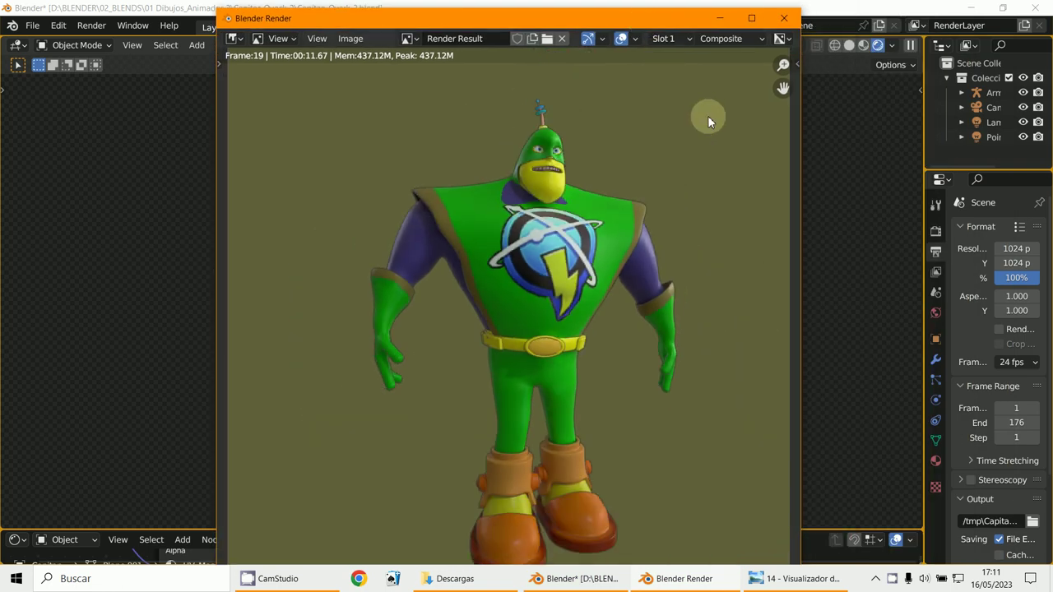
{"action": "left_click", "coordinate": [783, 18]}
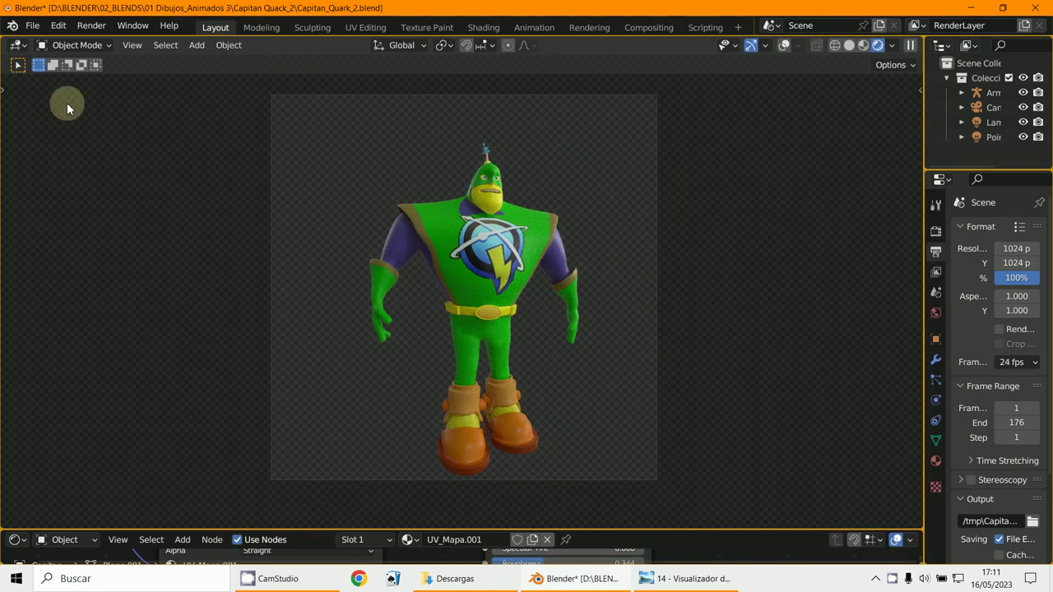
{"action": "left_click", "coordinate": [133, 25]}
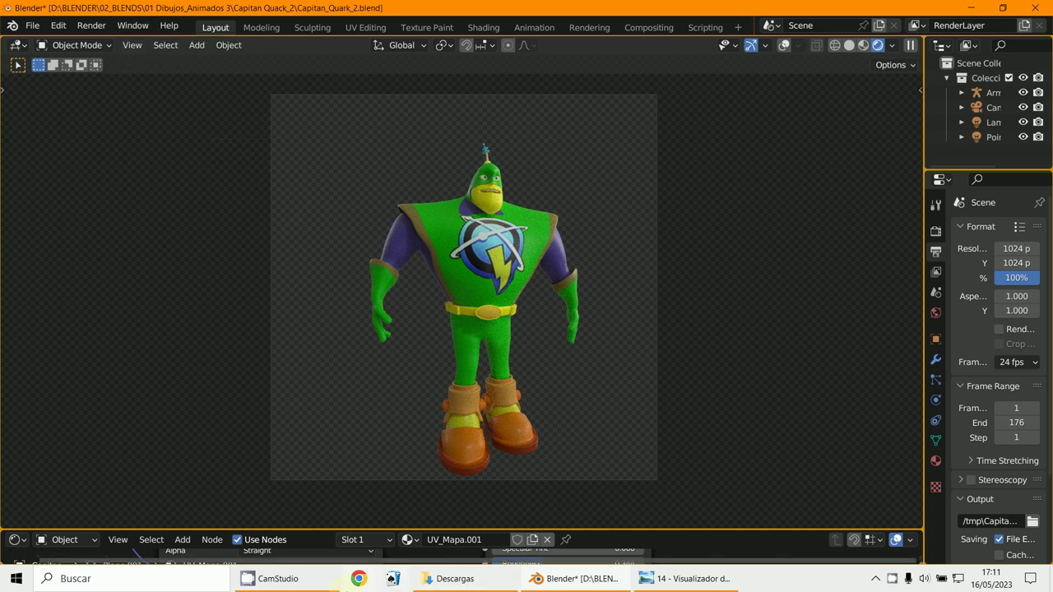
{"action": "left_click", "coordinate": [269, 580]}
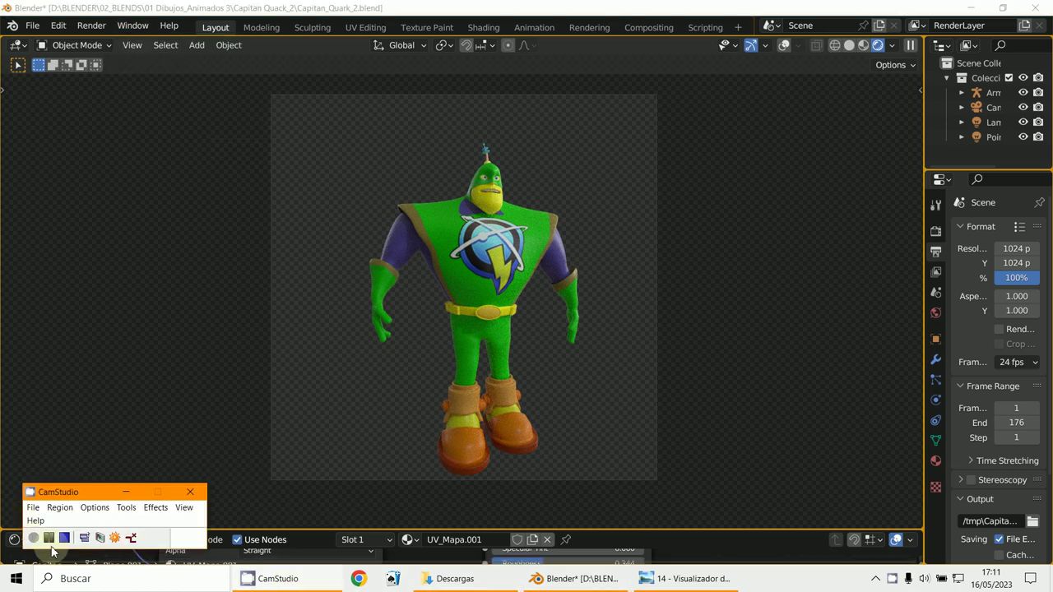